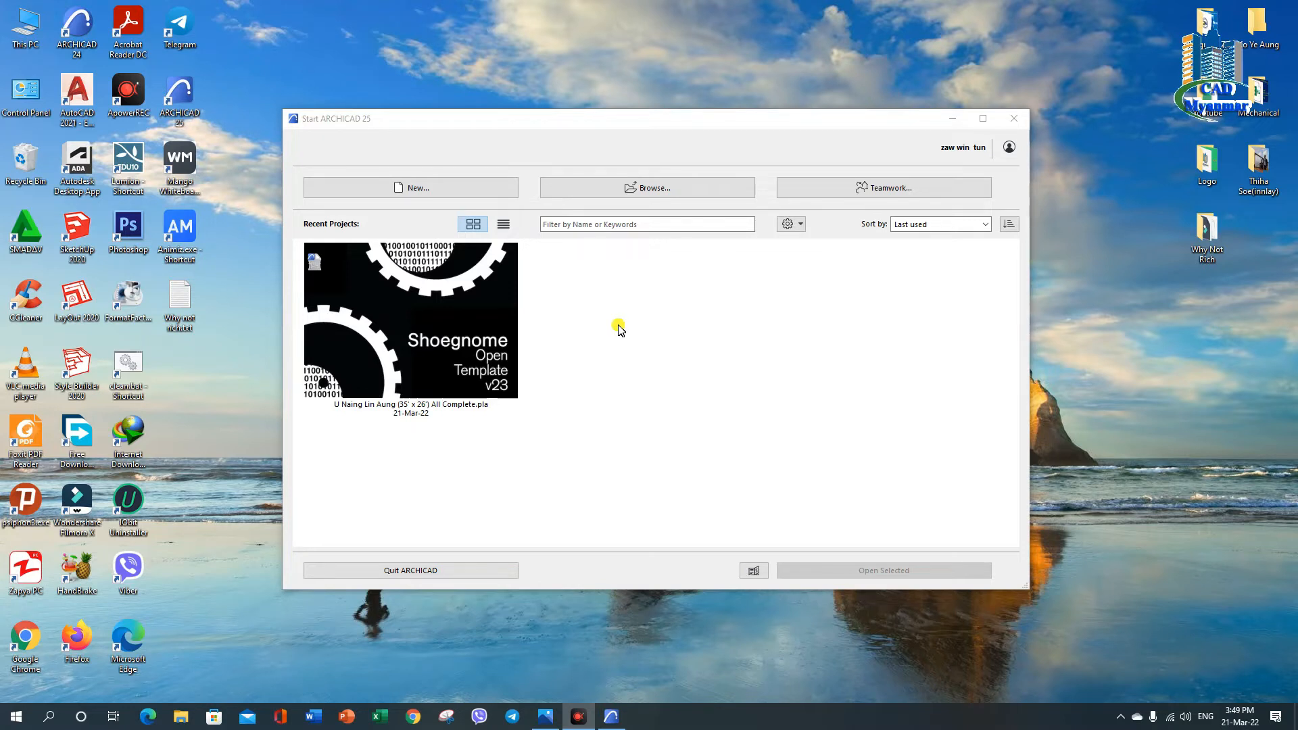
Create a new project from ARCHICAD 25 Template.tpl with the last used profile, and close the Action Center tab.
click(435, 195)
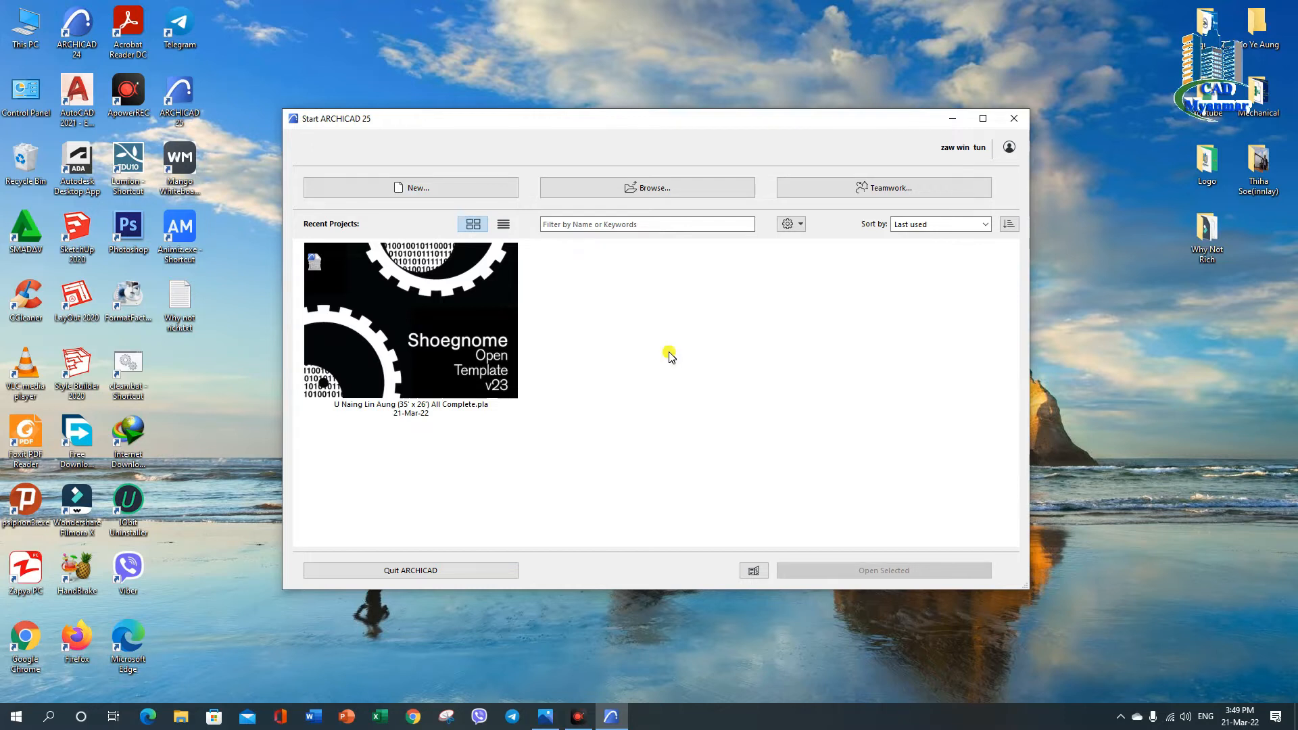
click(439, 195)
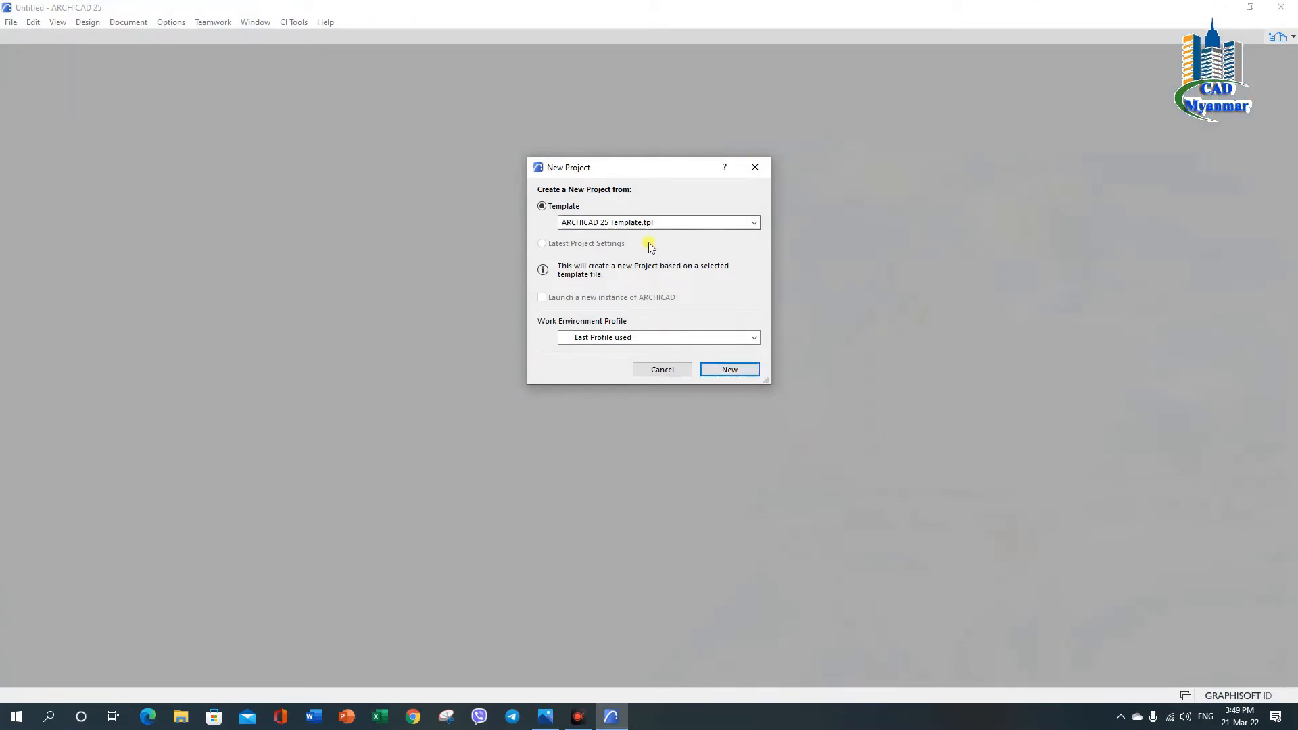
click(734, 369)
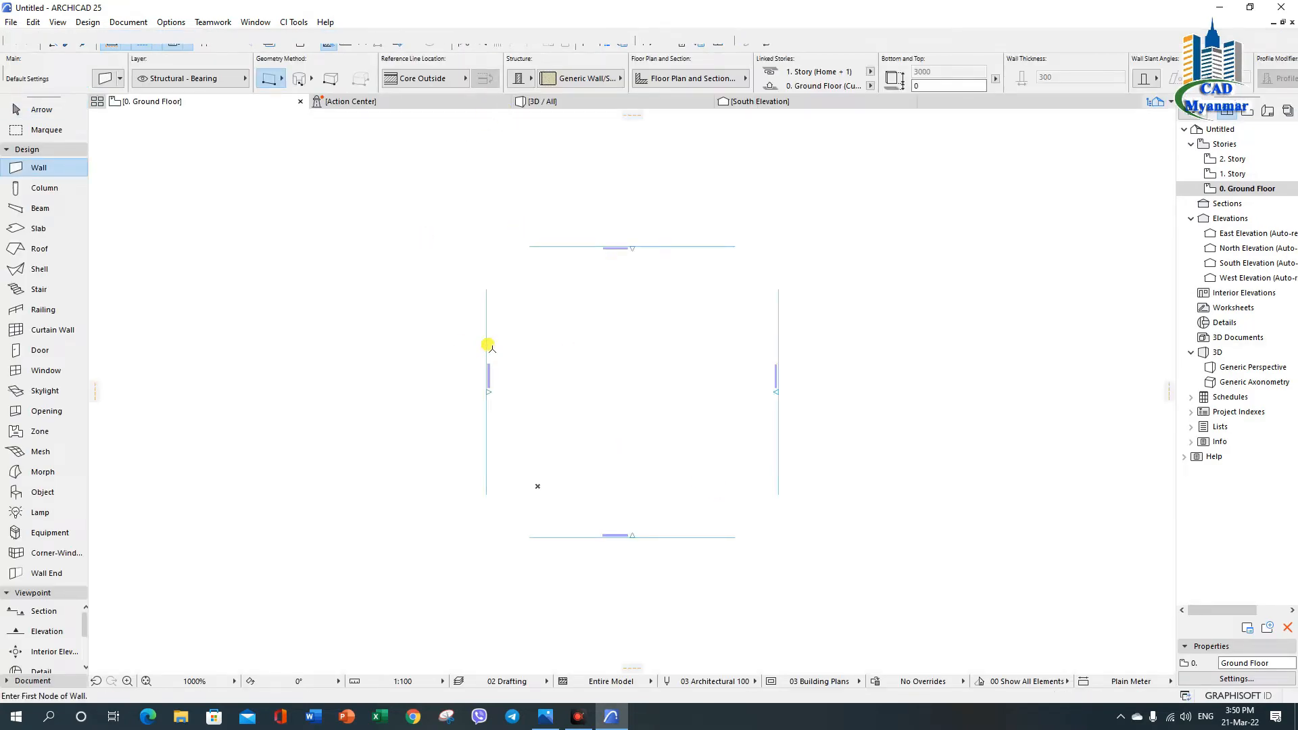
click(504, 101)
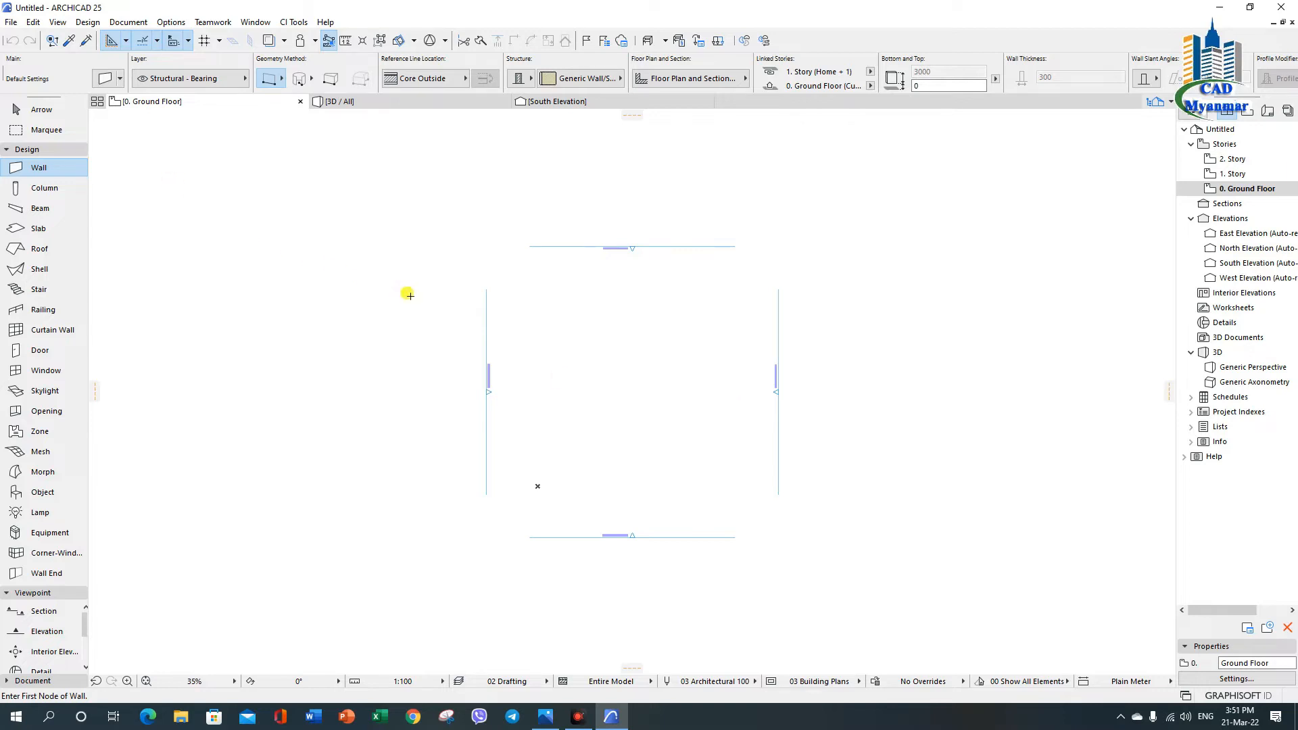
In the project's Working Units, set the length unit to feet & fractional inches and the area unit to square feet.
click(171, 24)
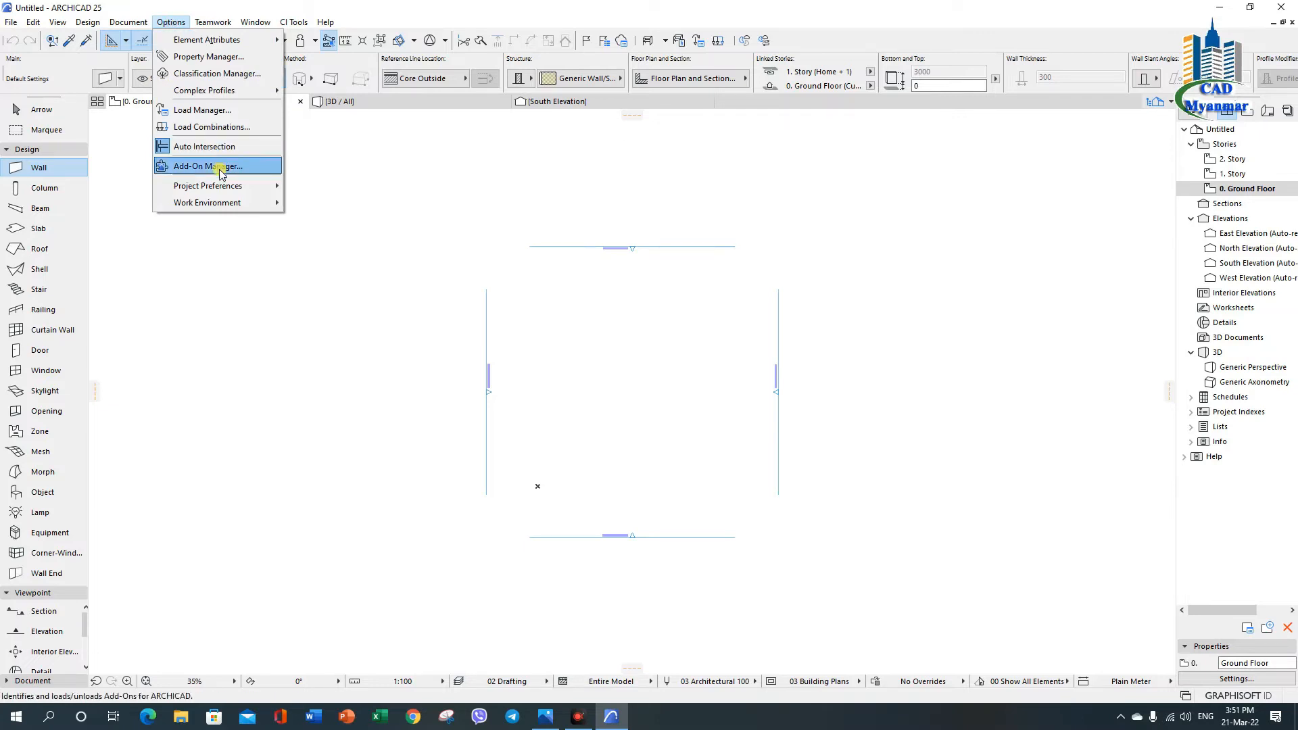
mouse_move(247, 190)
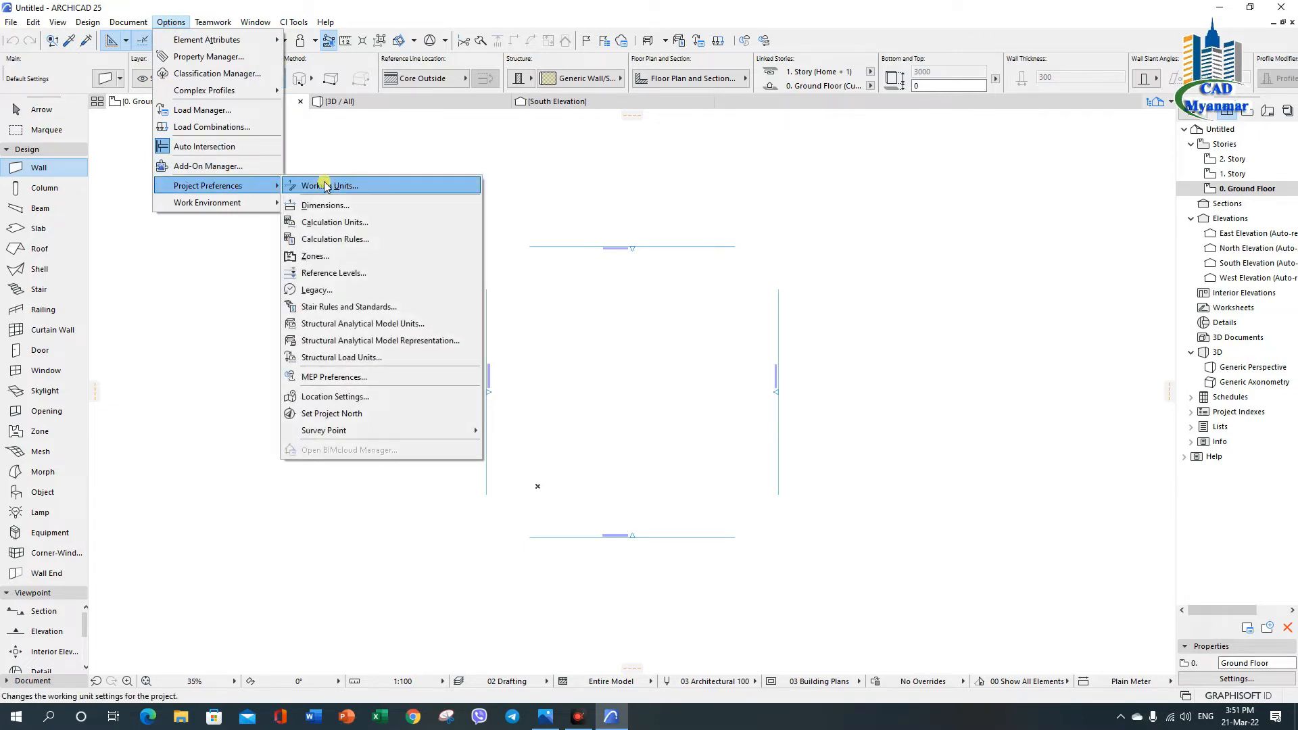
click(371, 189)
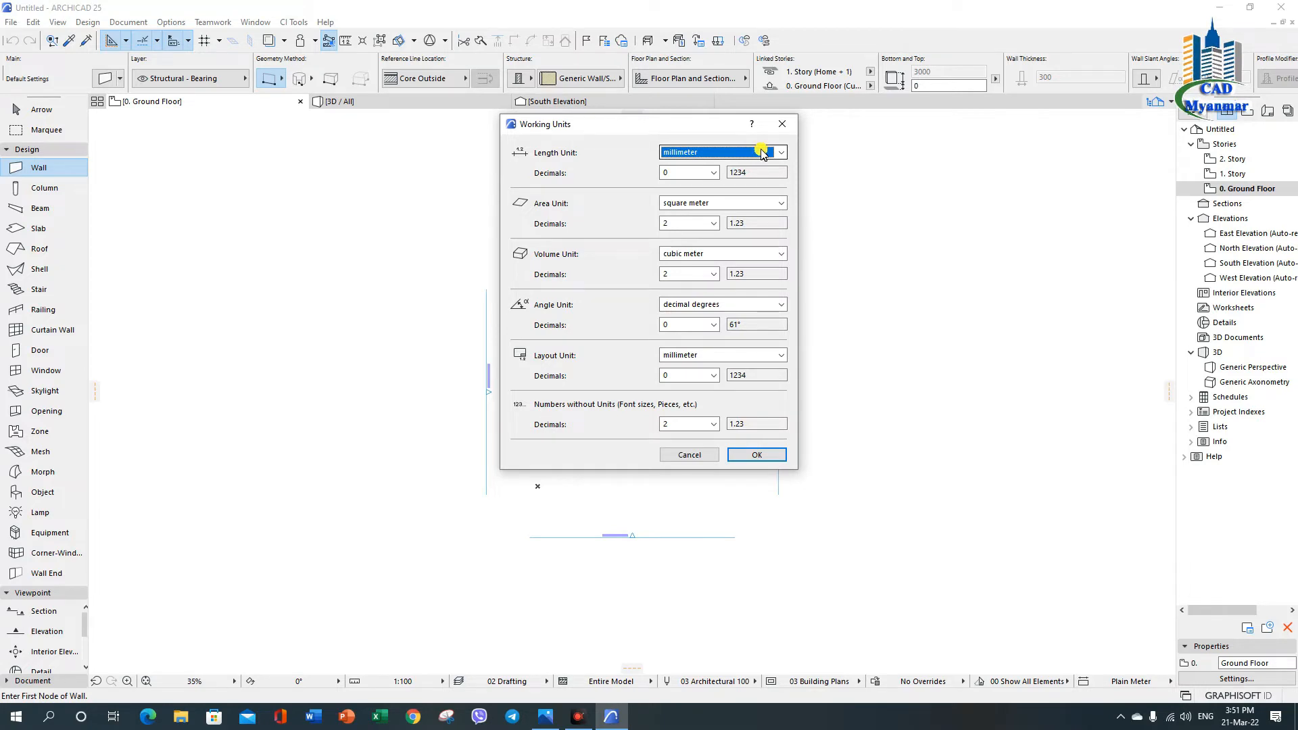
click(762, 153)
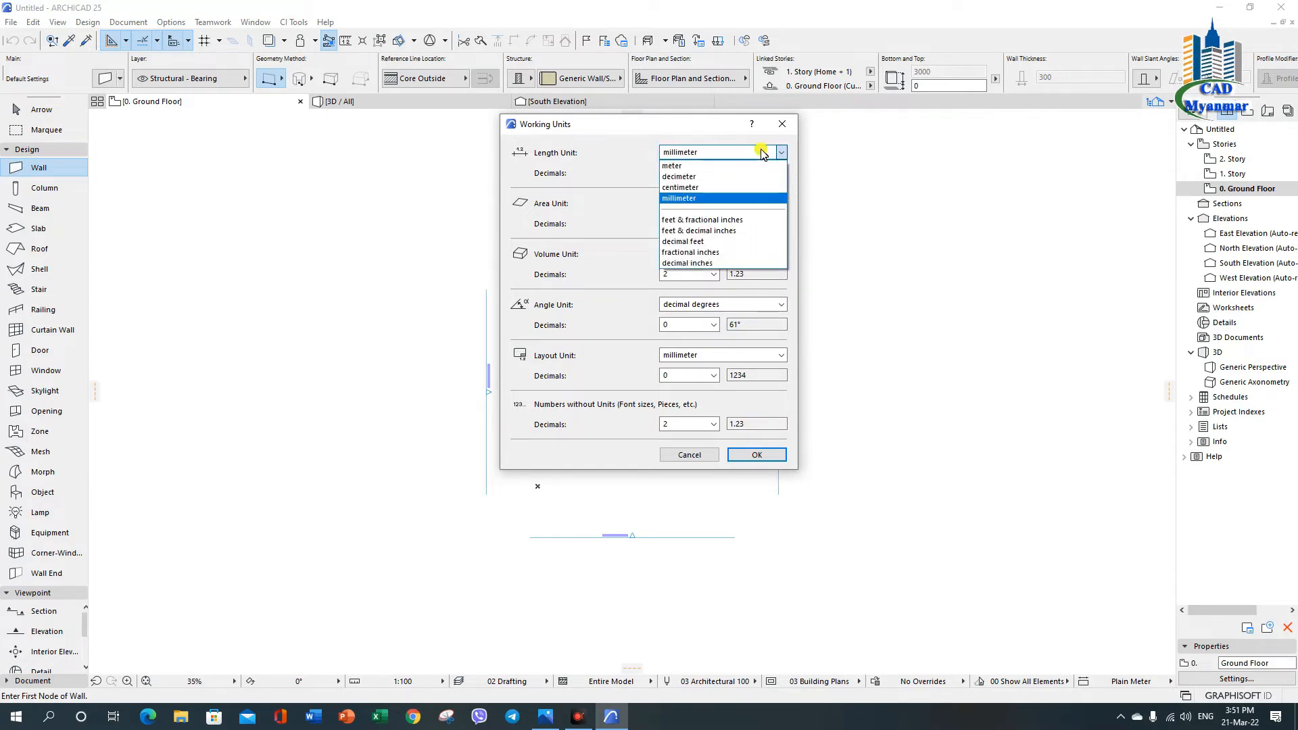
click(710, 221)
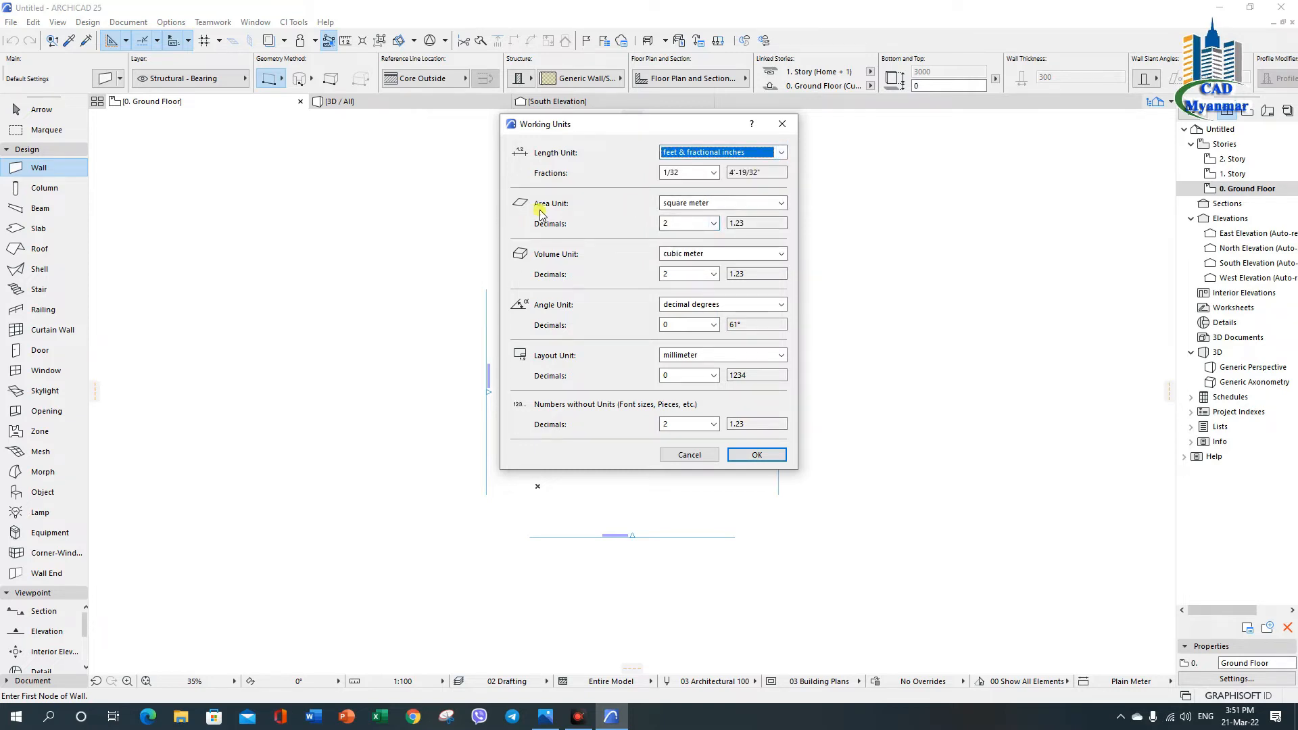
click(760, 204)
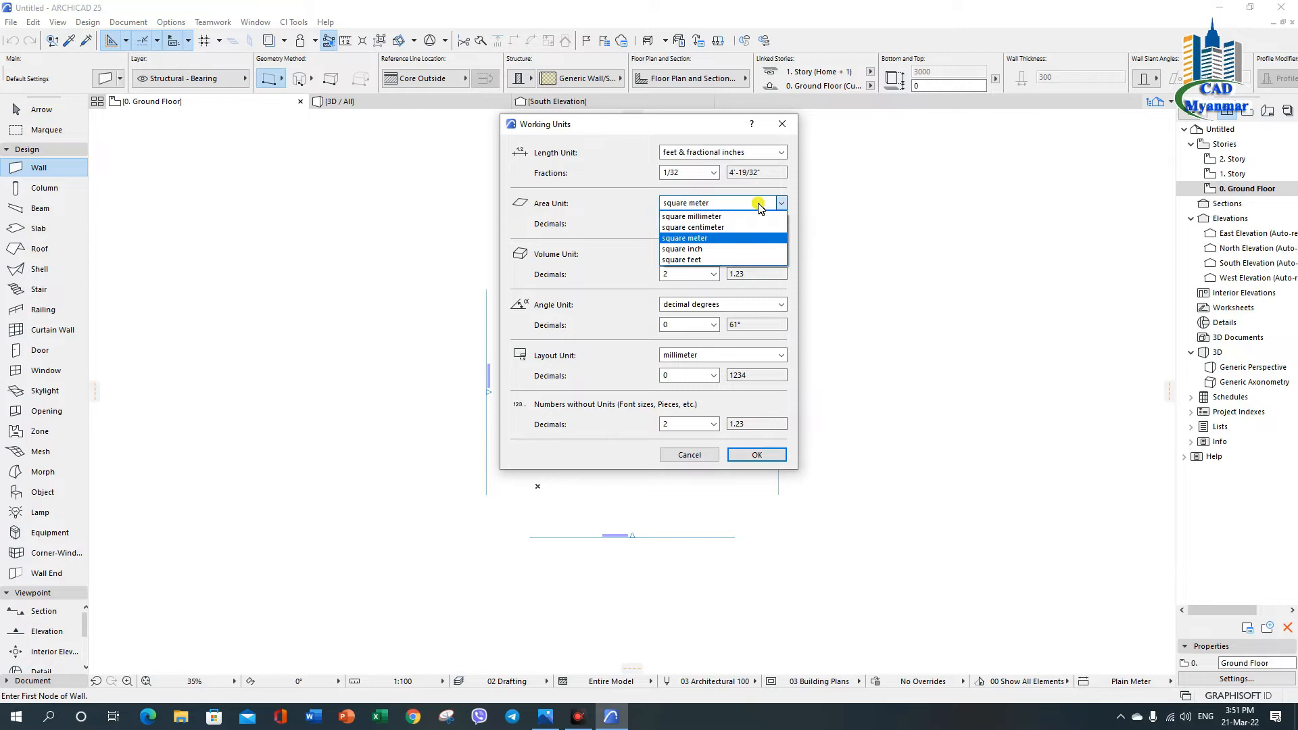
click(703, 259)
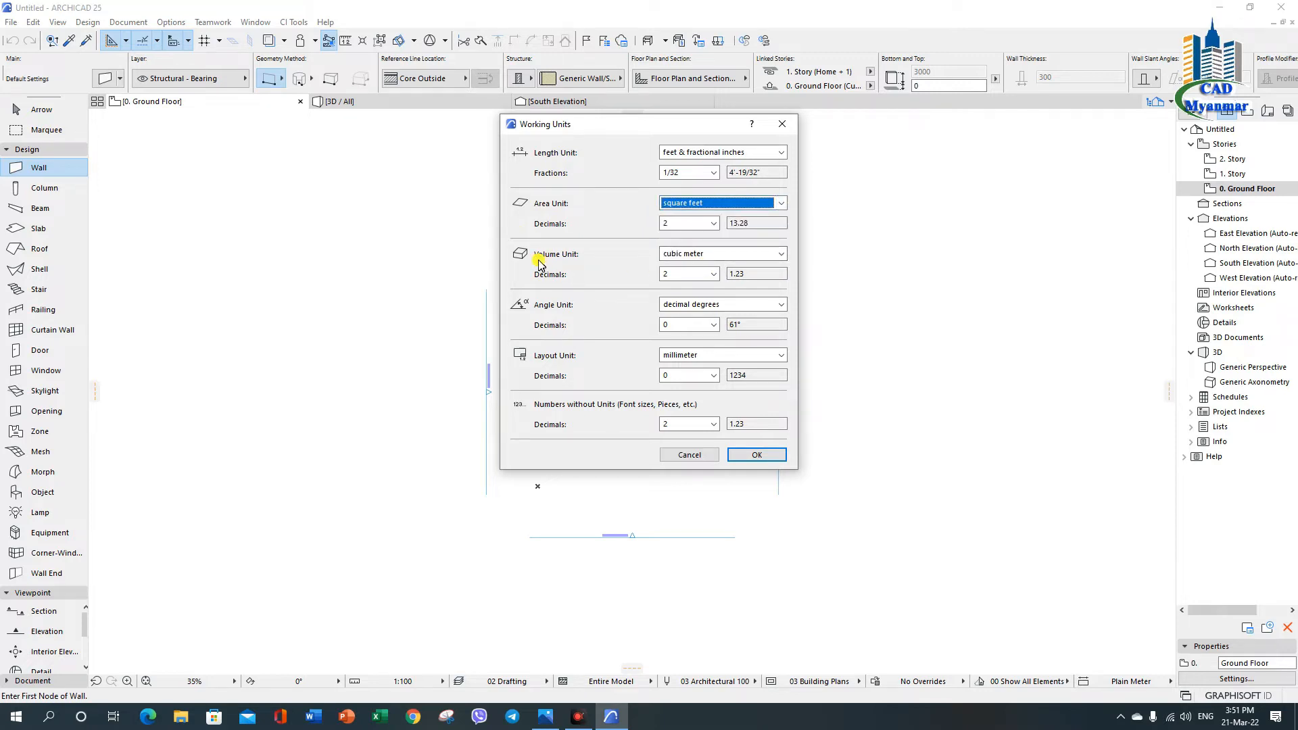
Set the working volume unit to cubic feet and the layout unit to feet & fractional inches, and apply the Working Units.
click(758, 258)
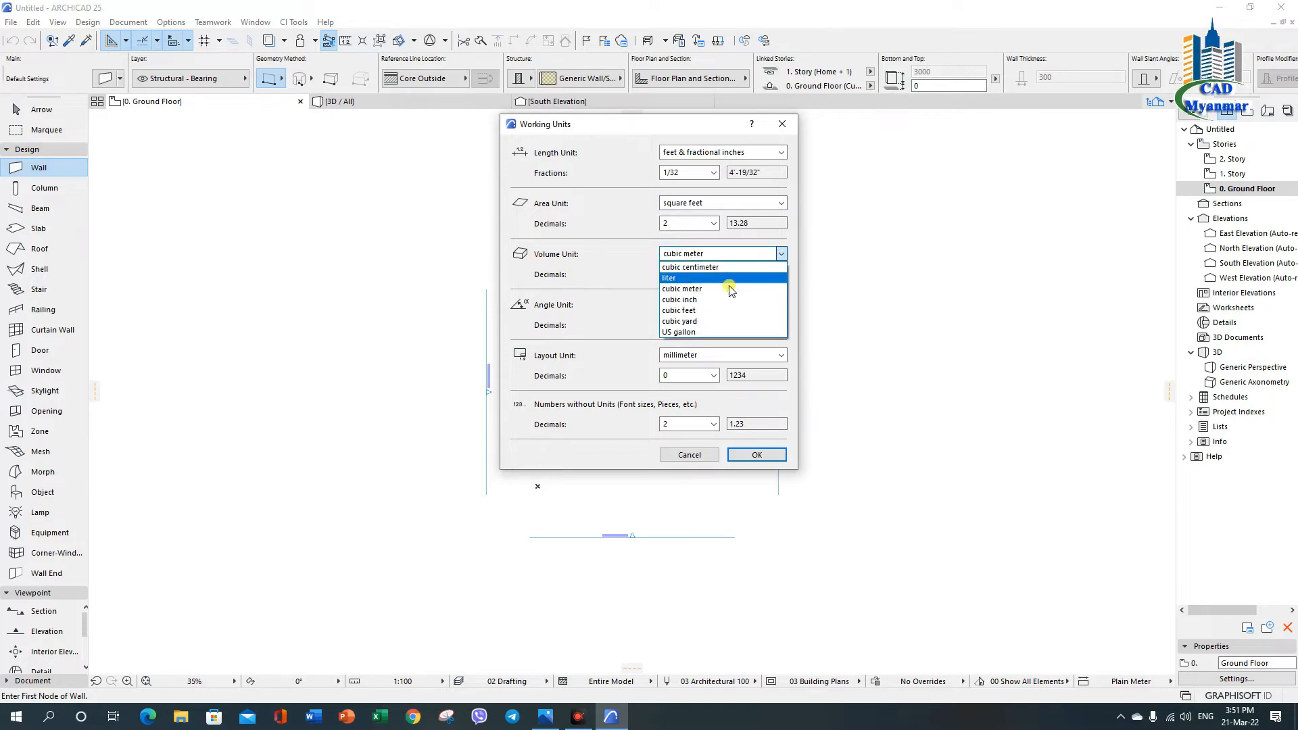
click(712, 312)
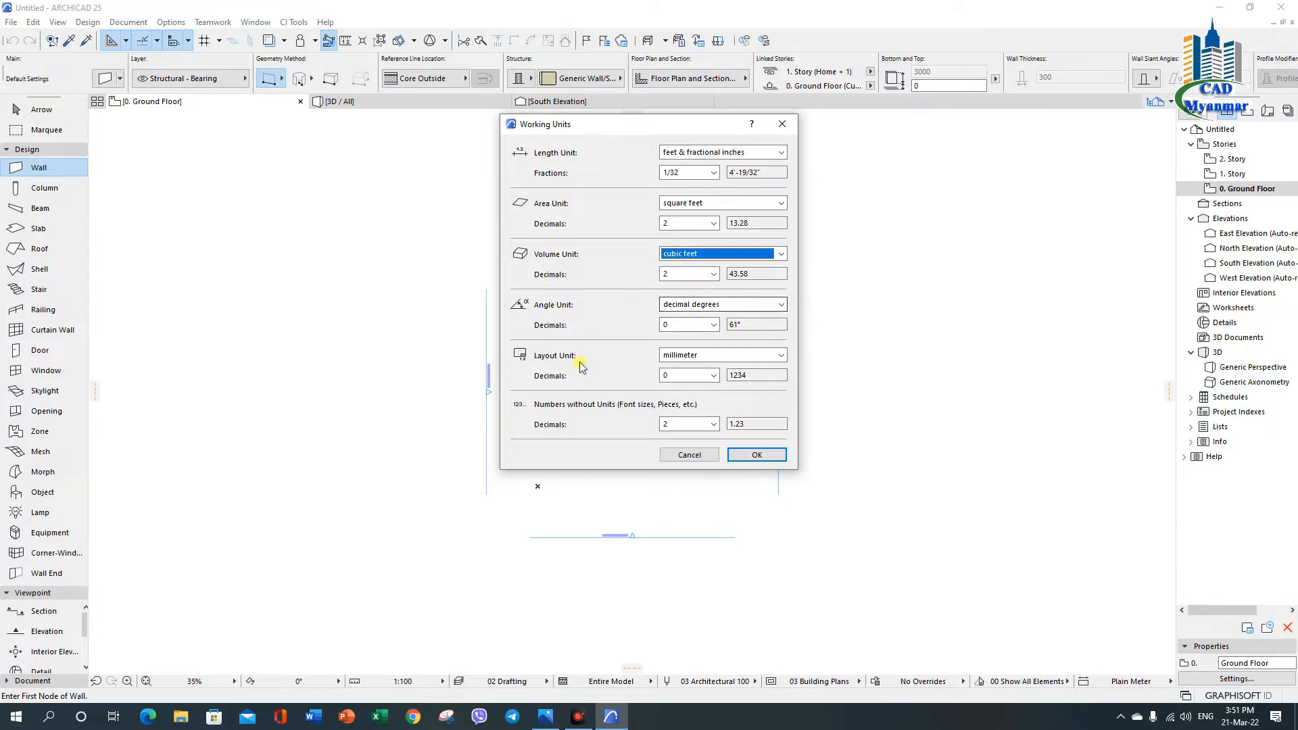
click(759, 355)
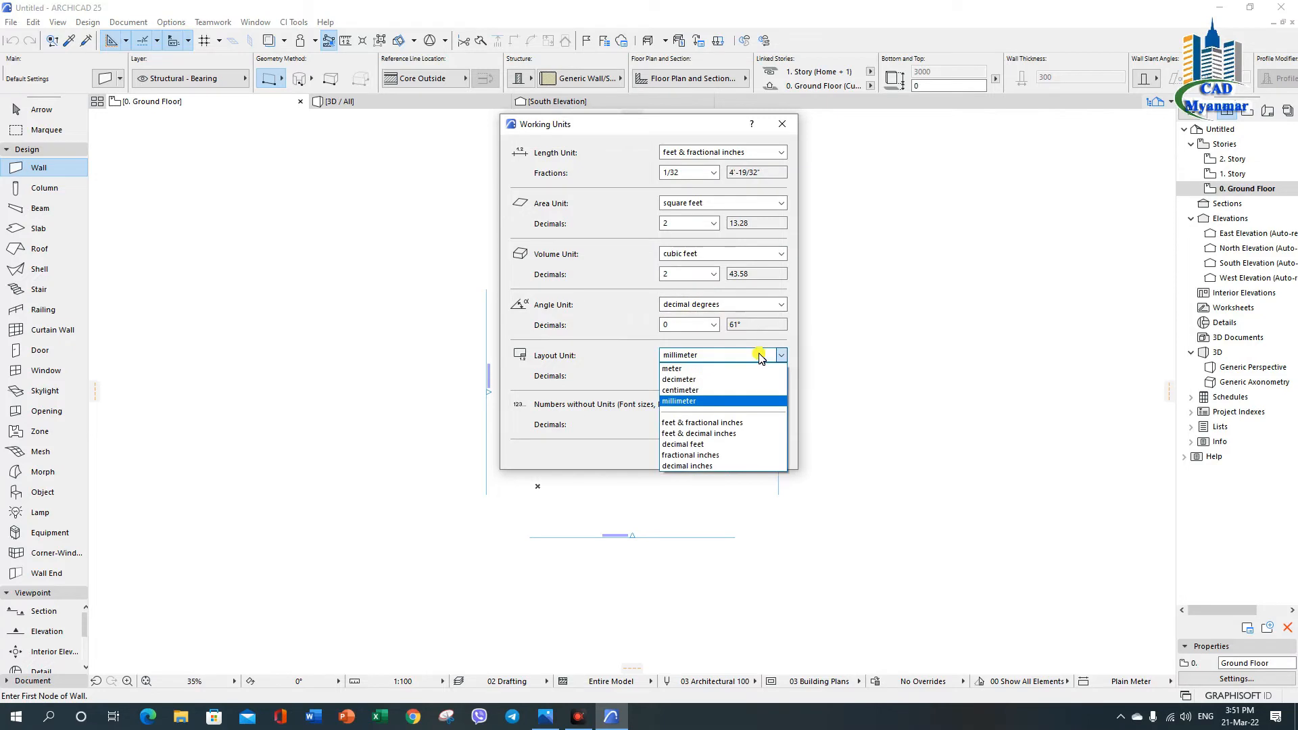
click(722, 424)
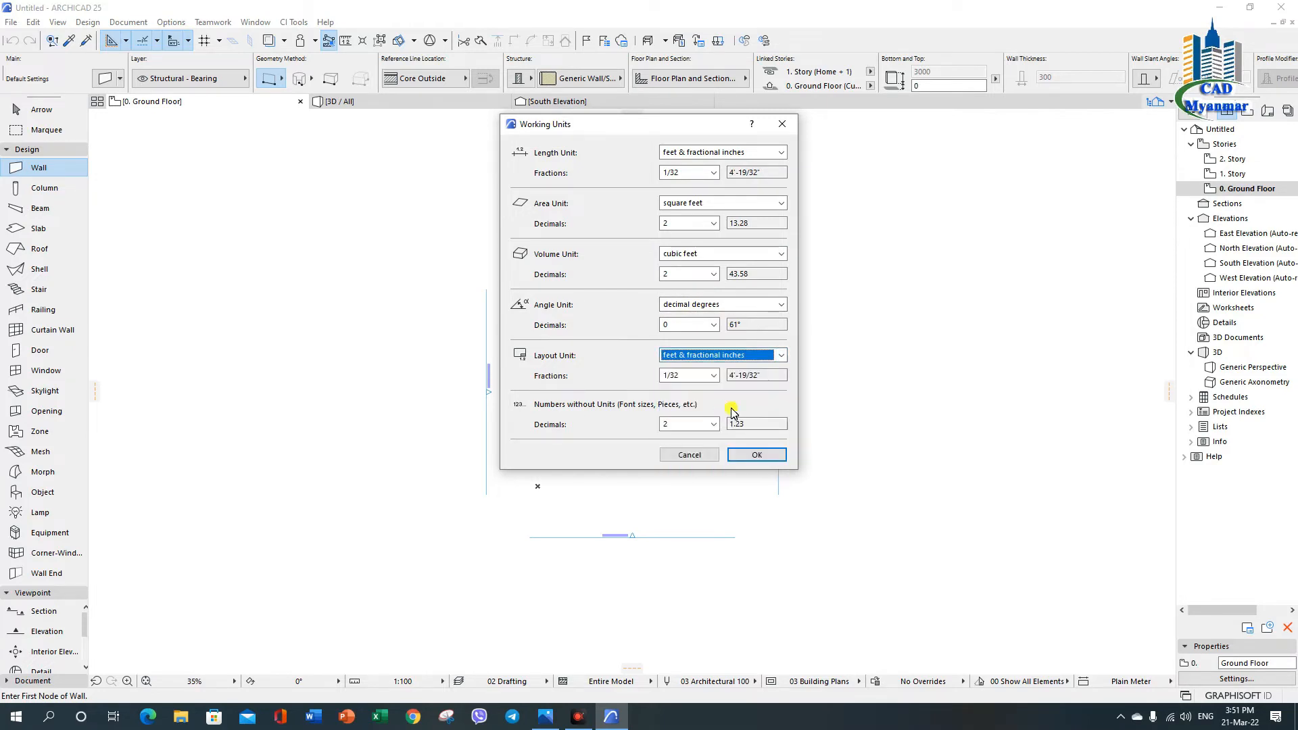
click(756, 455)
In the project's Dimensions preferences, set the linear dimension unit to feet & fractional inches.
click(173, 25)
mouse_move(248, 189)
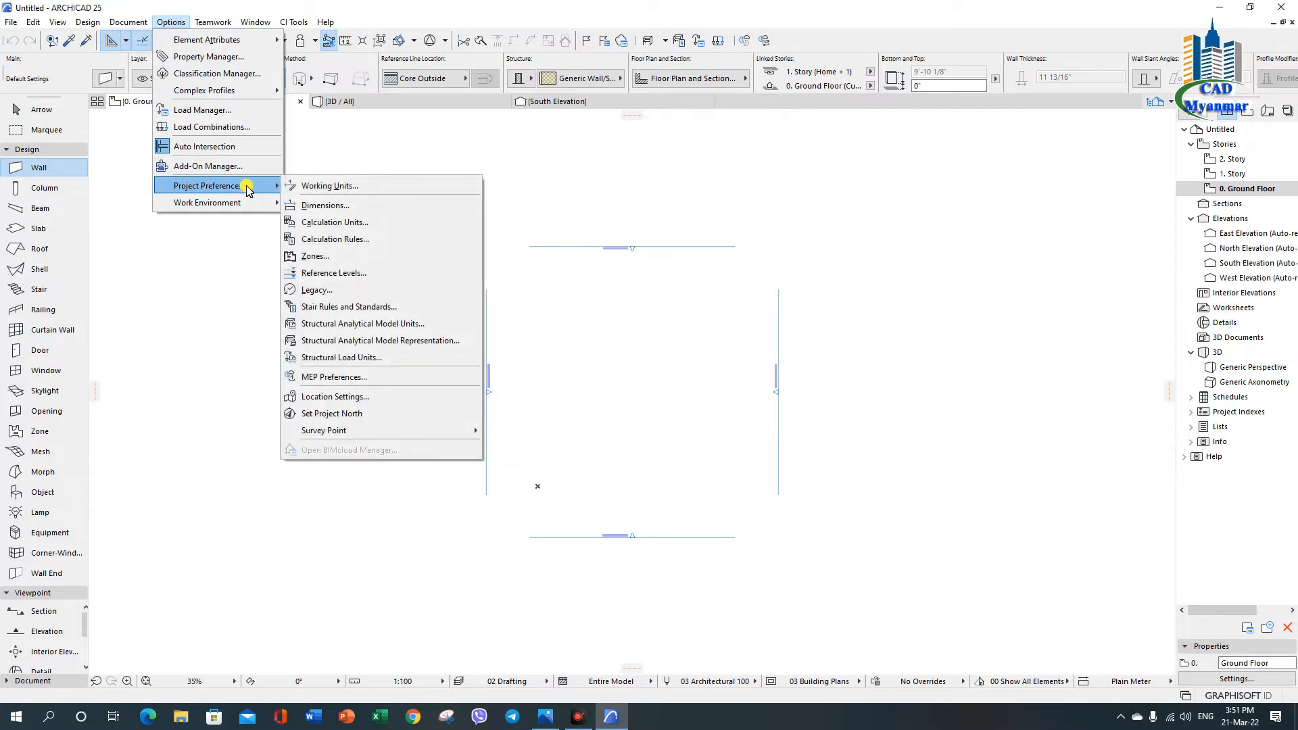
click(354, 205)
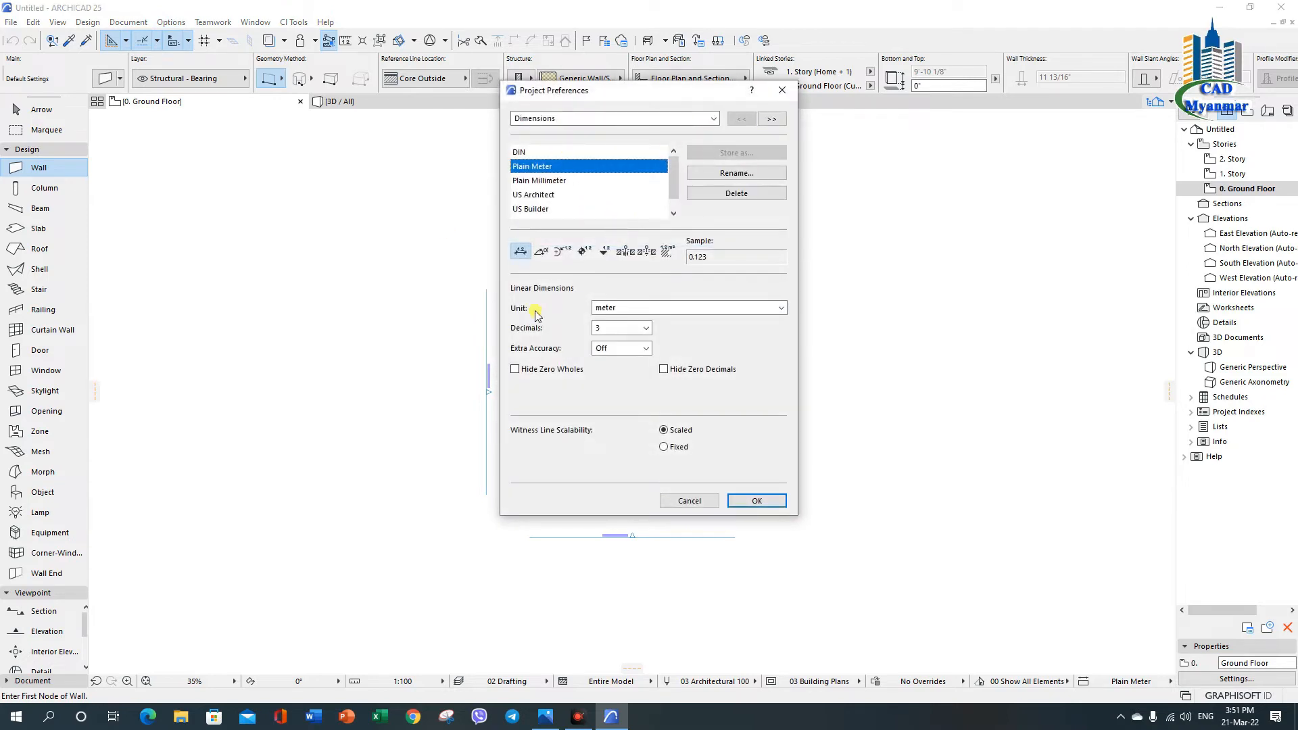
click(659, 308)
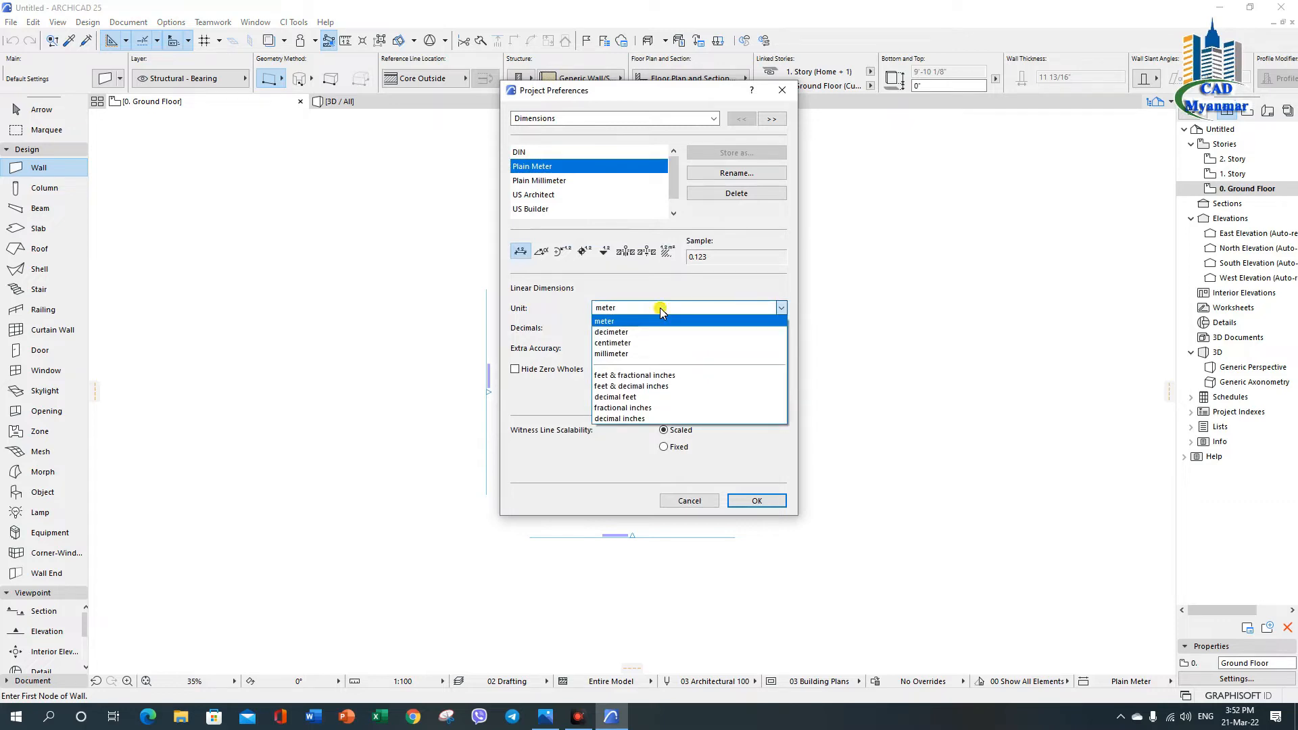
click(665, 376)
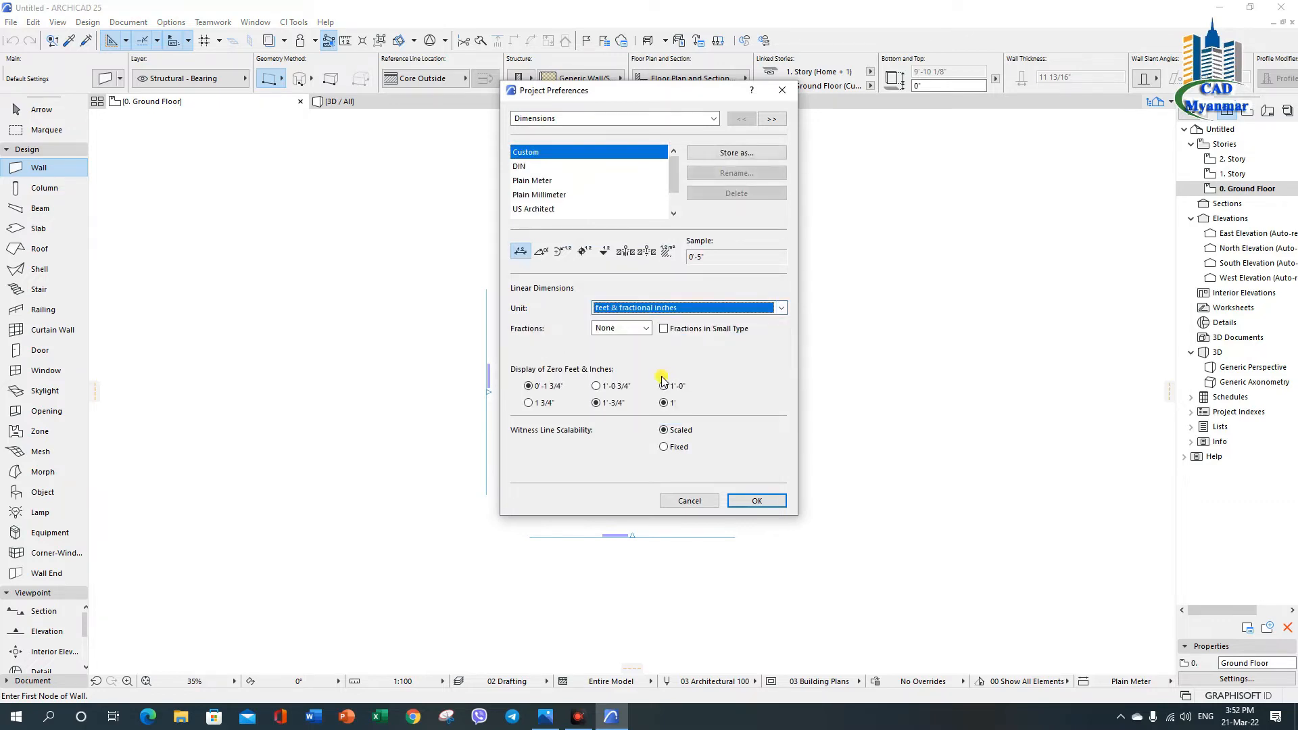
Set the Calculation Units to feet & fractional inches for length, square feet for area and cubic feet for volume, and apply the preferences.
click(643, 118)
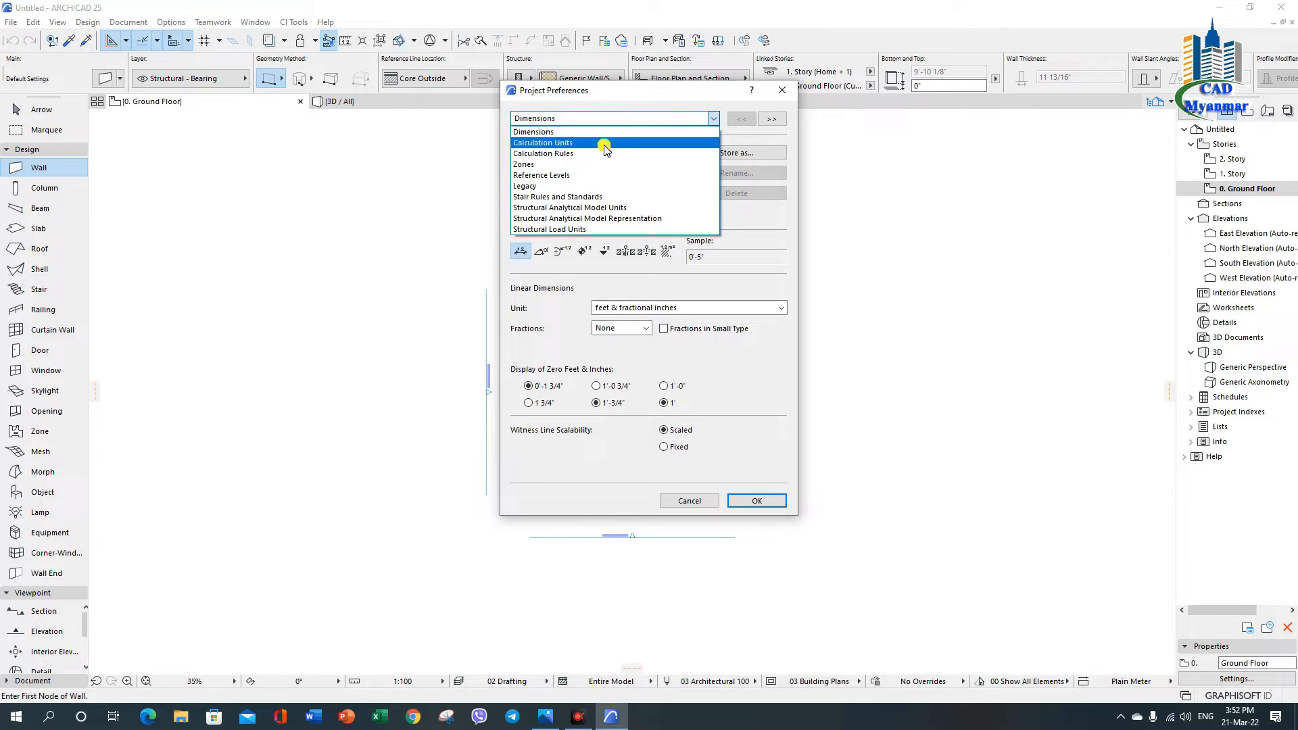
click(605, 144)
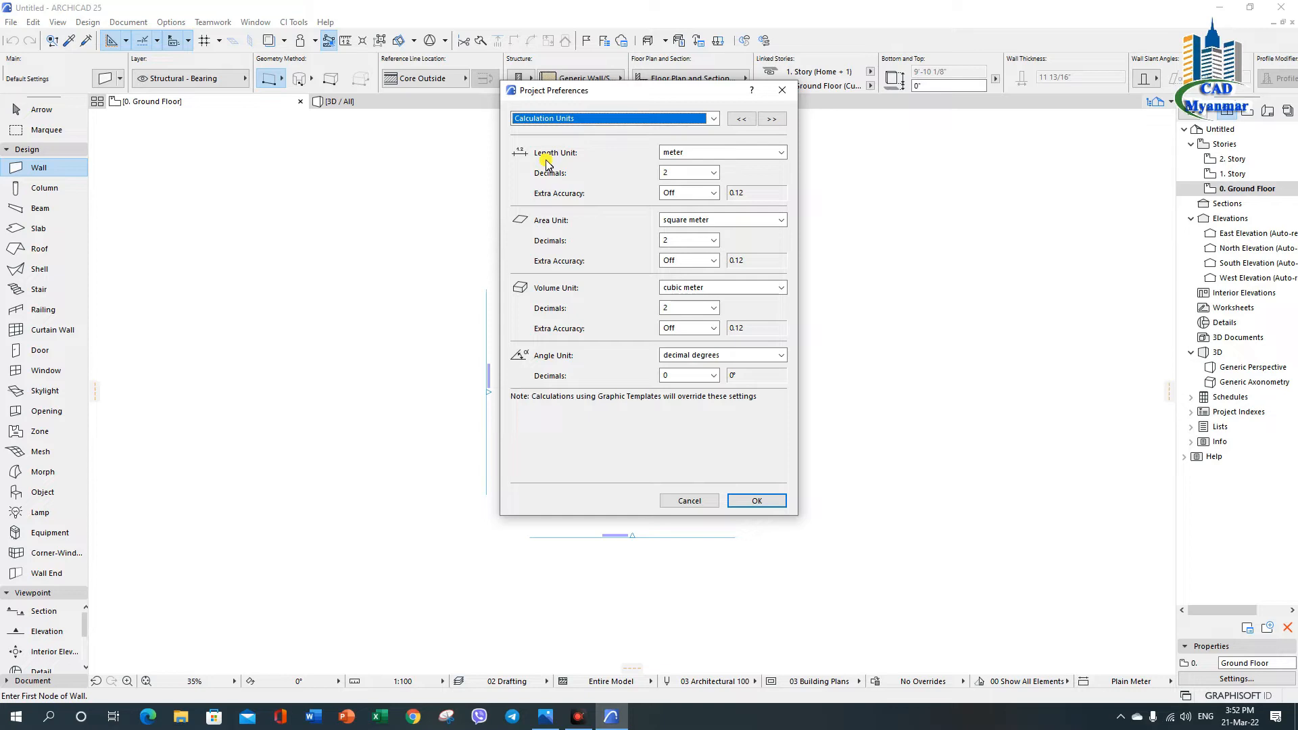
click(748, 153)
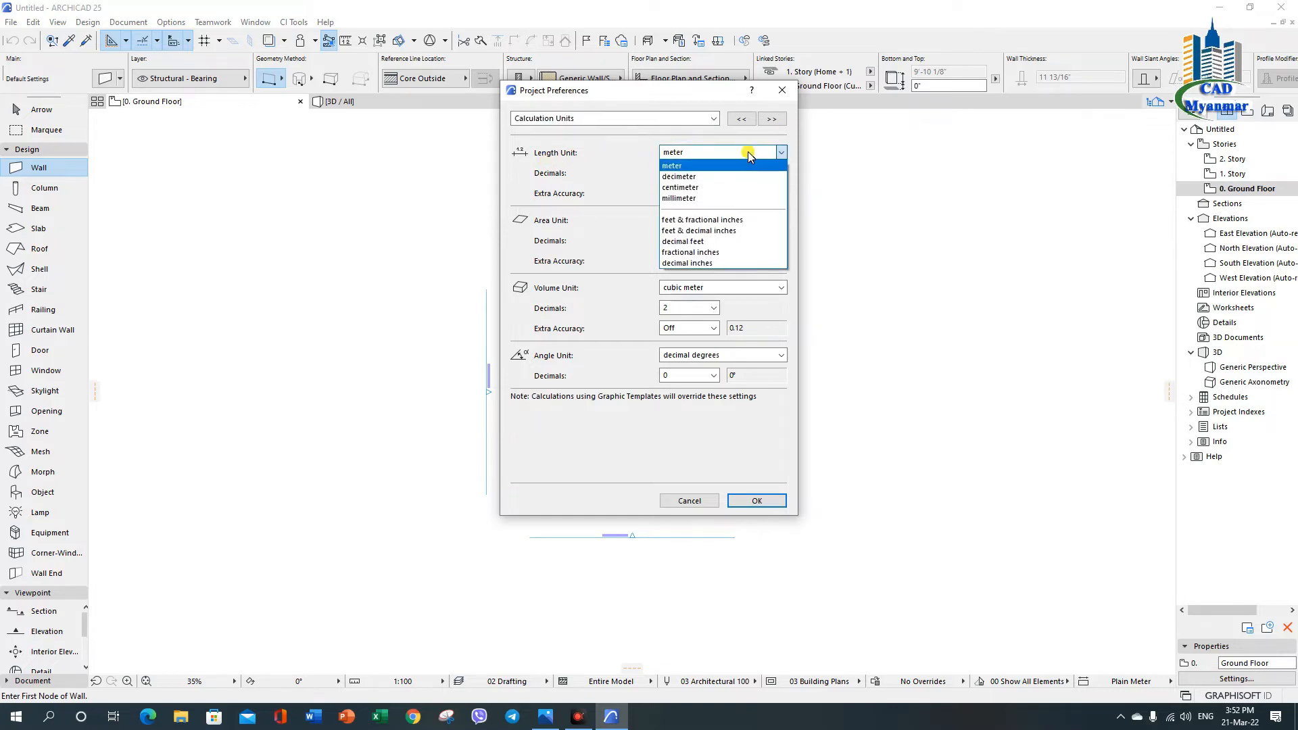
click(708, 219)
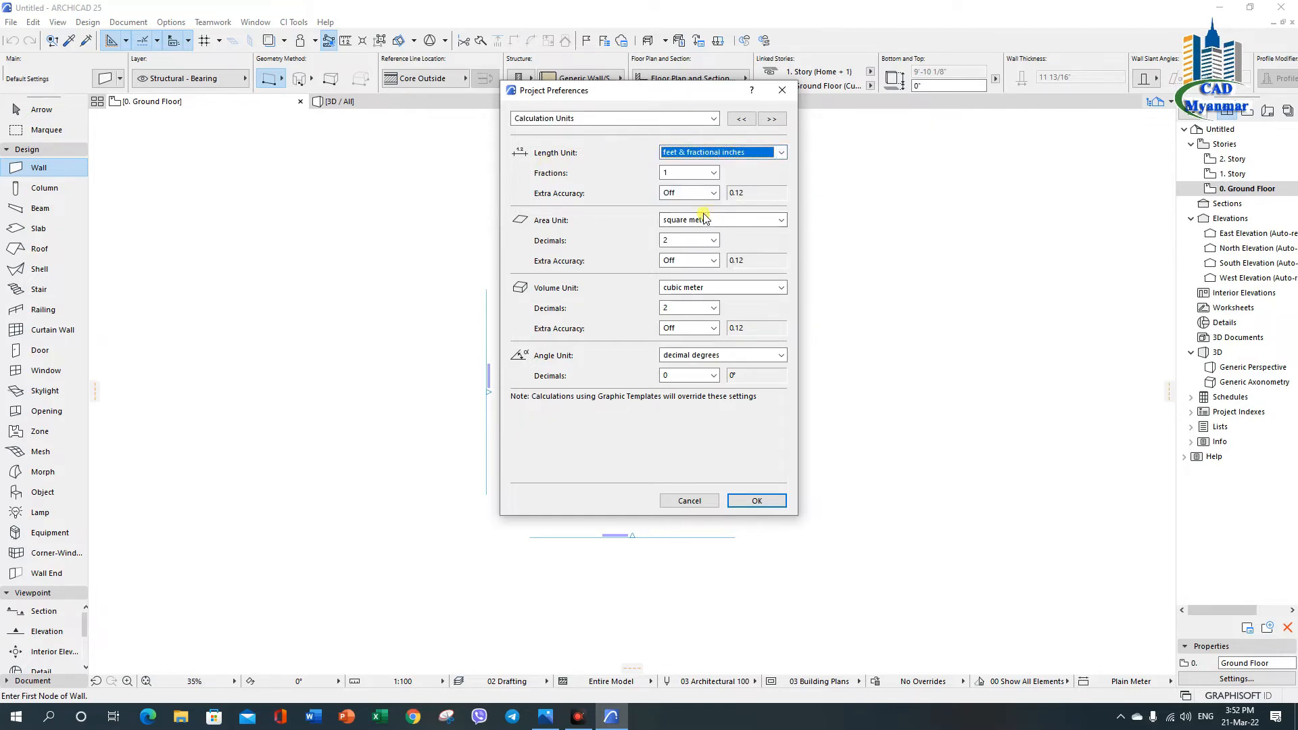
click(710, 219)
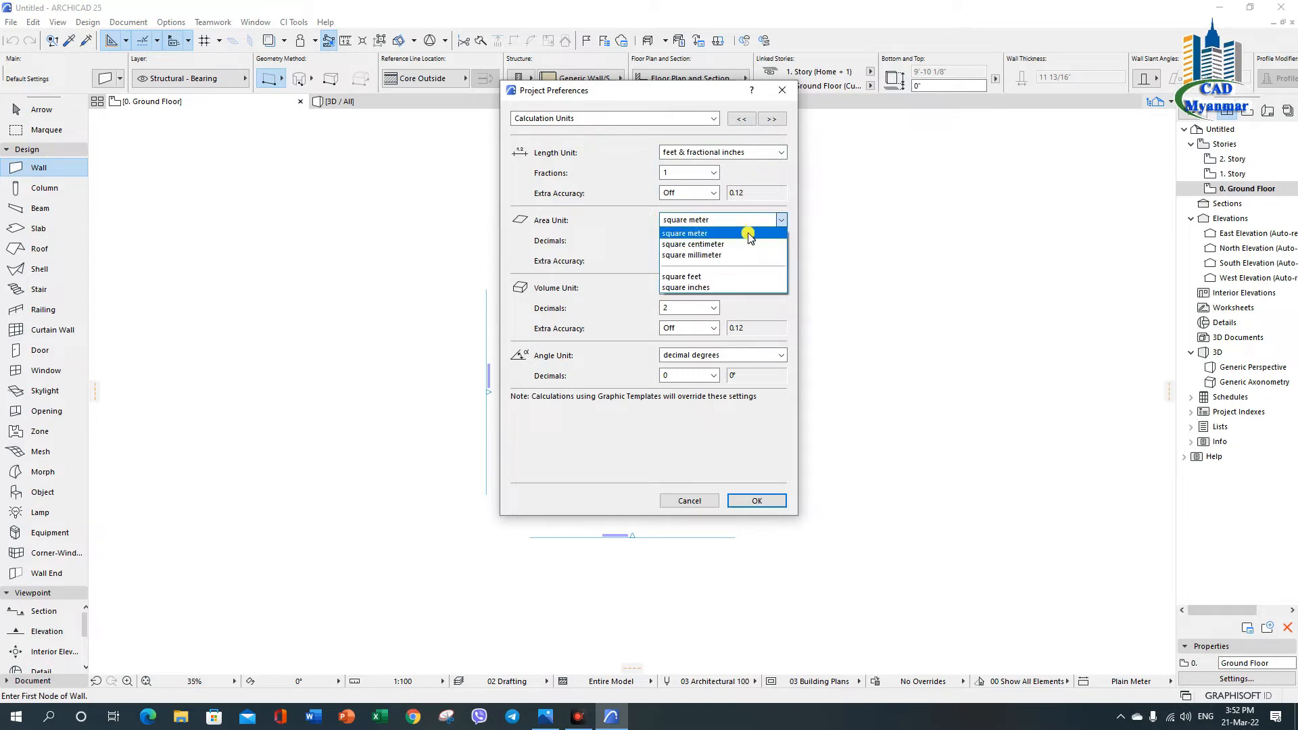
click(732, 277)
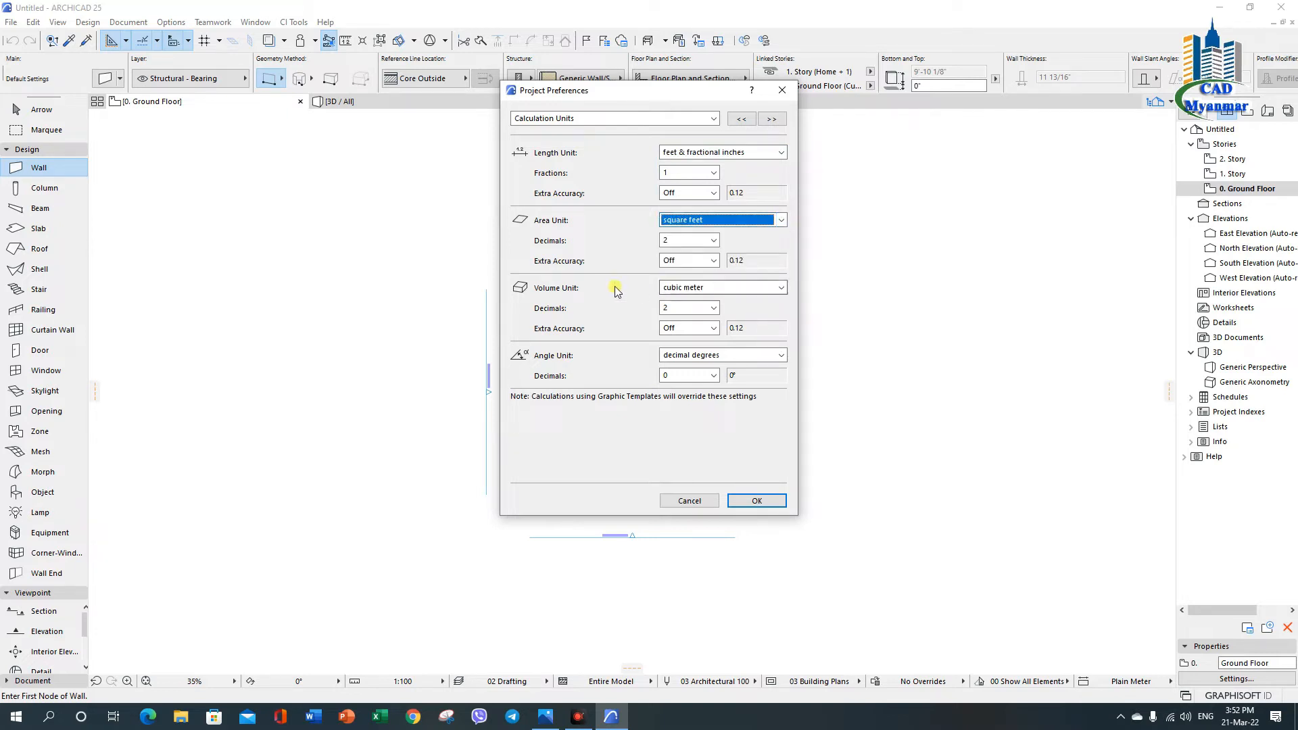
click(733, 287)
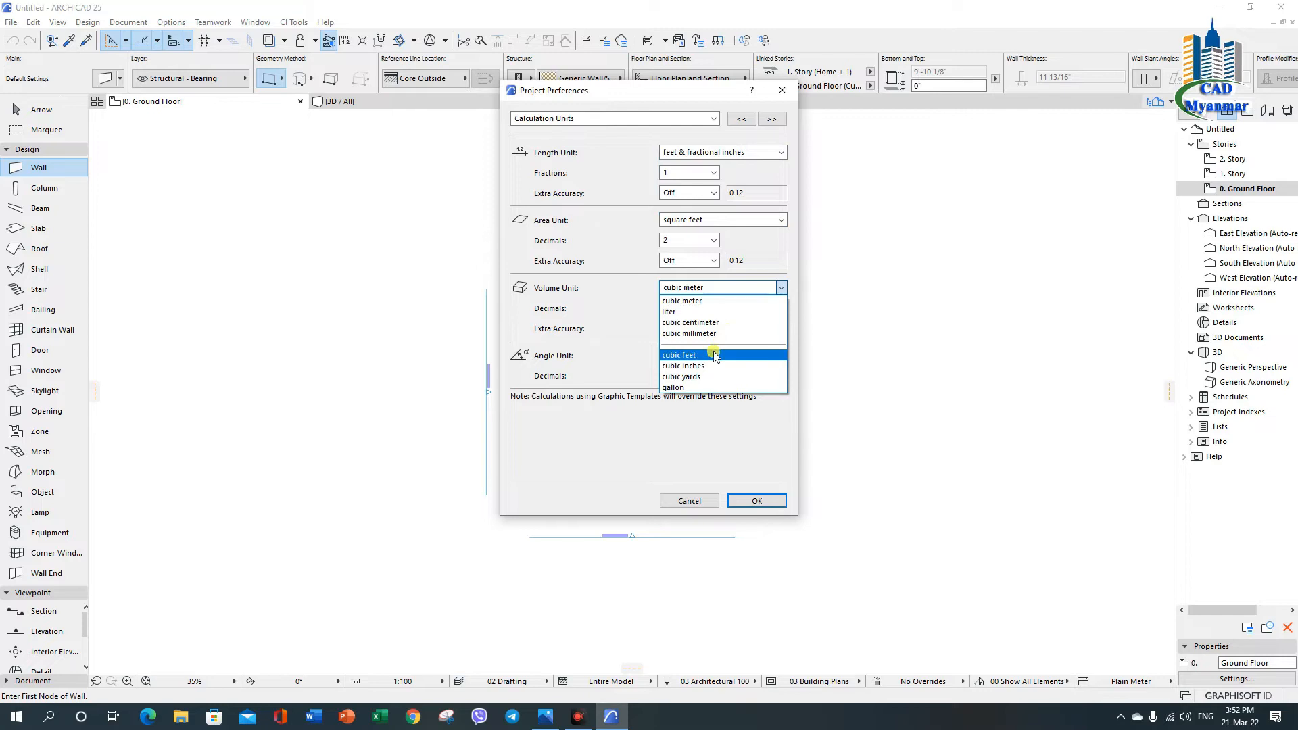
click(683, 355)
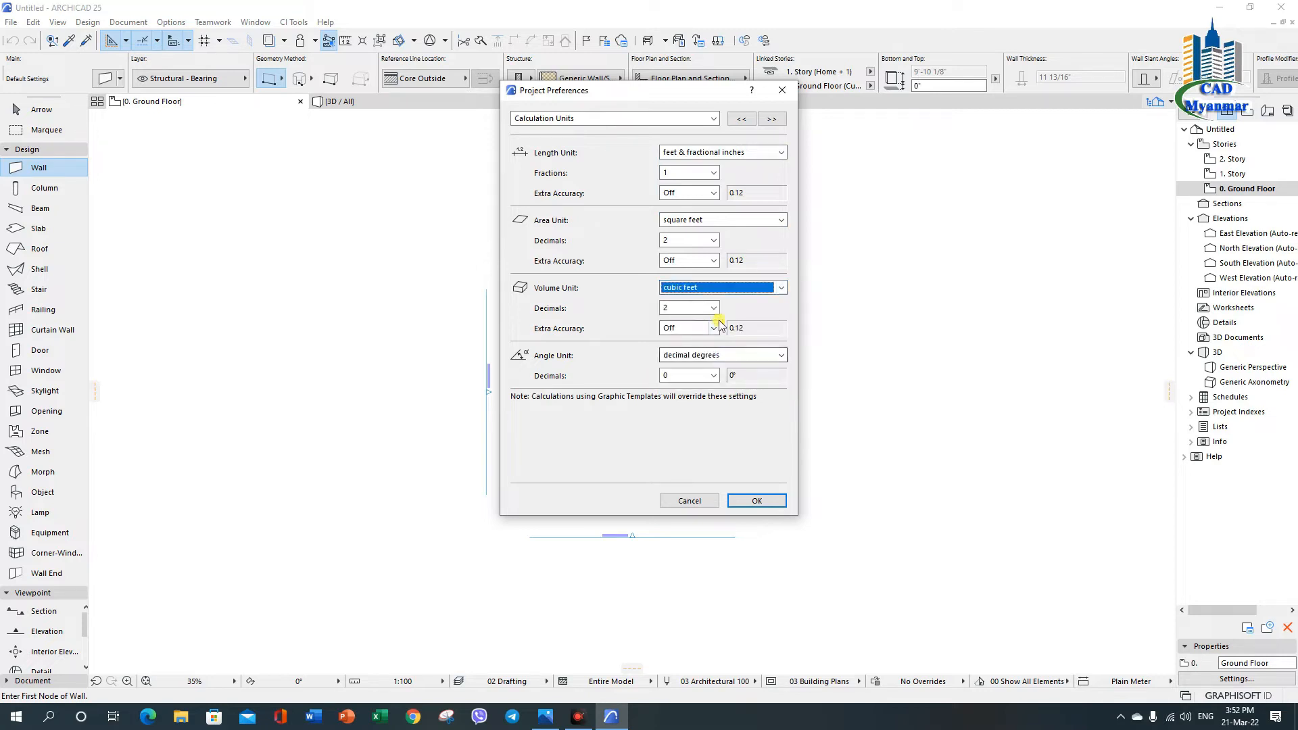
click(758, 499)
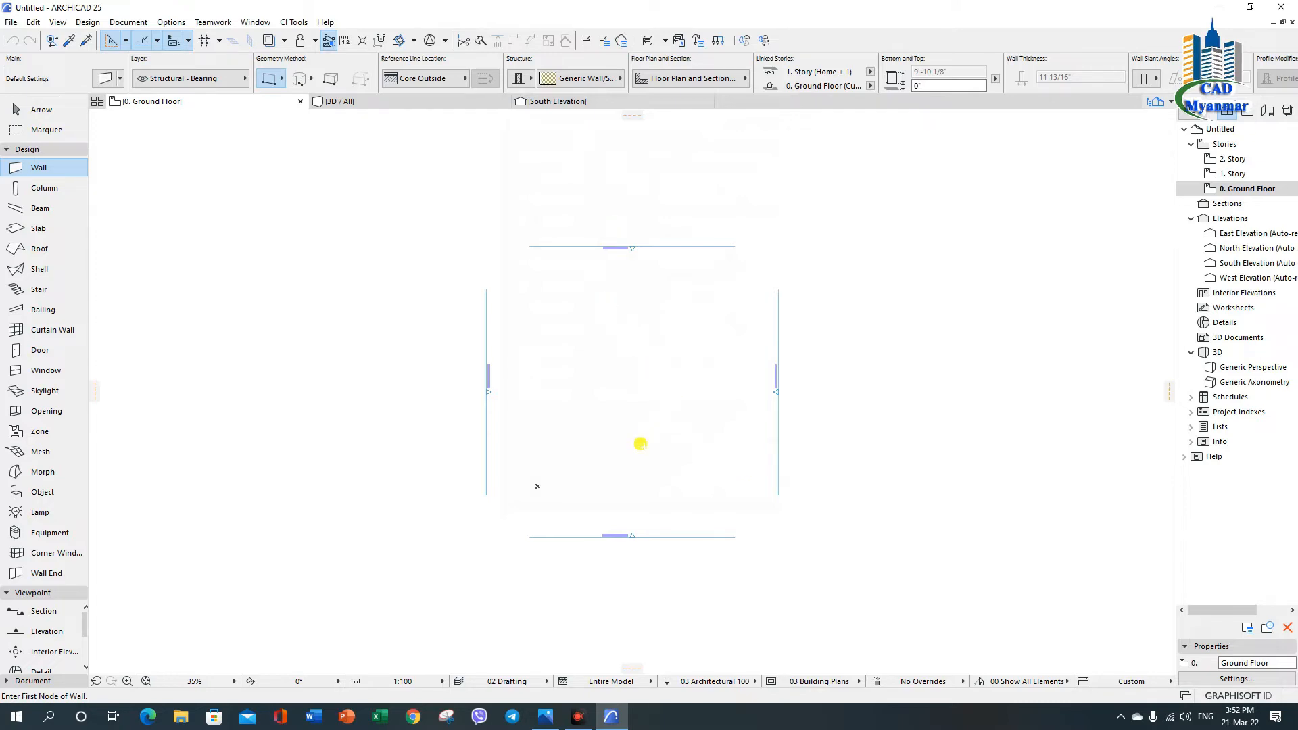
Switch to Photos to examine the room dimensions in the Dimension.JPG reference plan, and return to the ARCHICAD floor plan.
scroll(703, 416, up, 2)
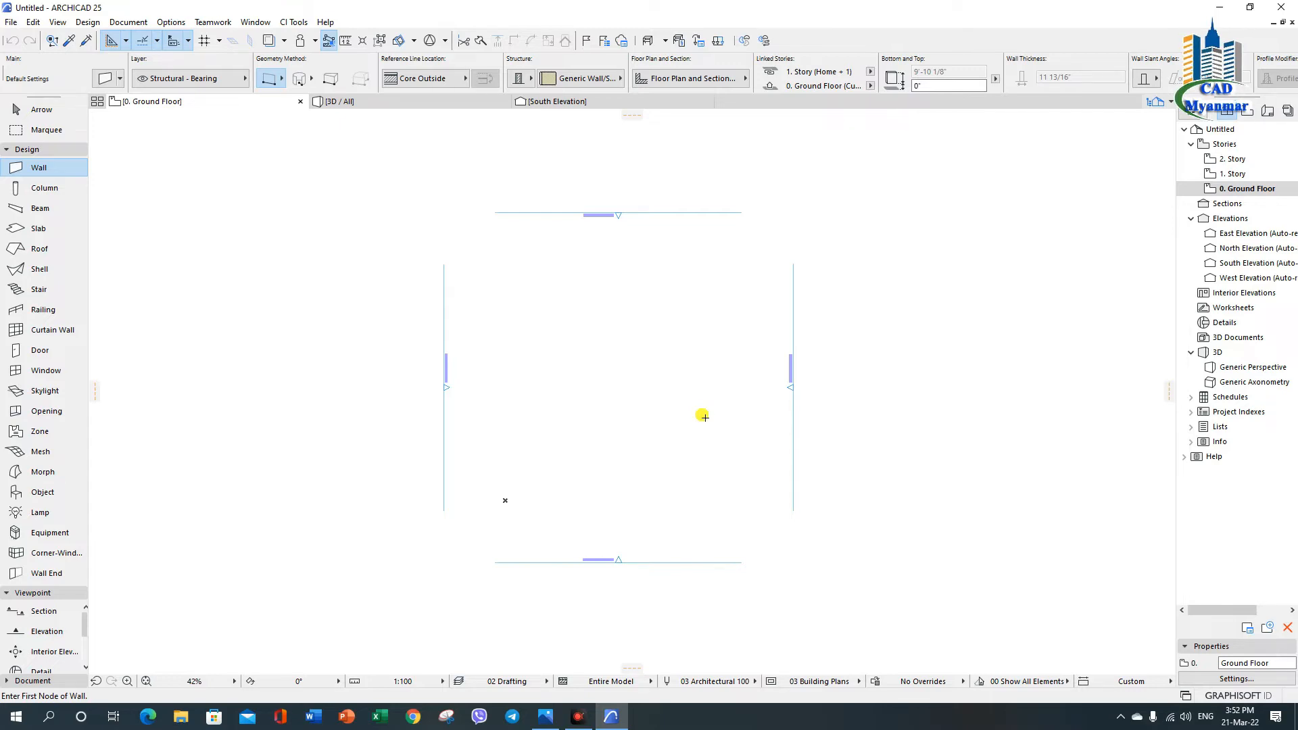
click(538, 725)
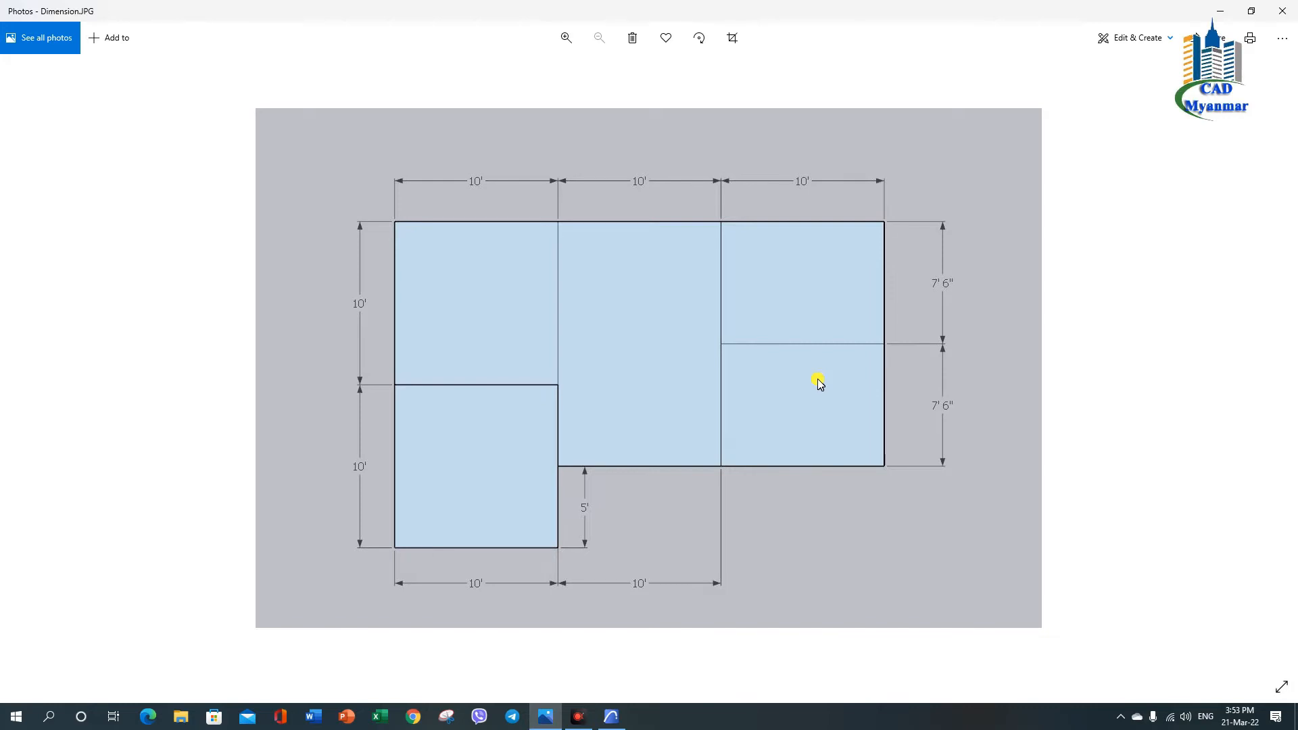
click(1226, 15)
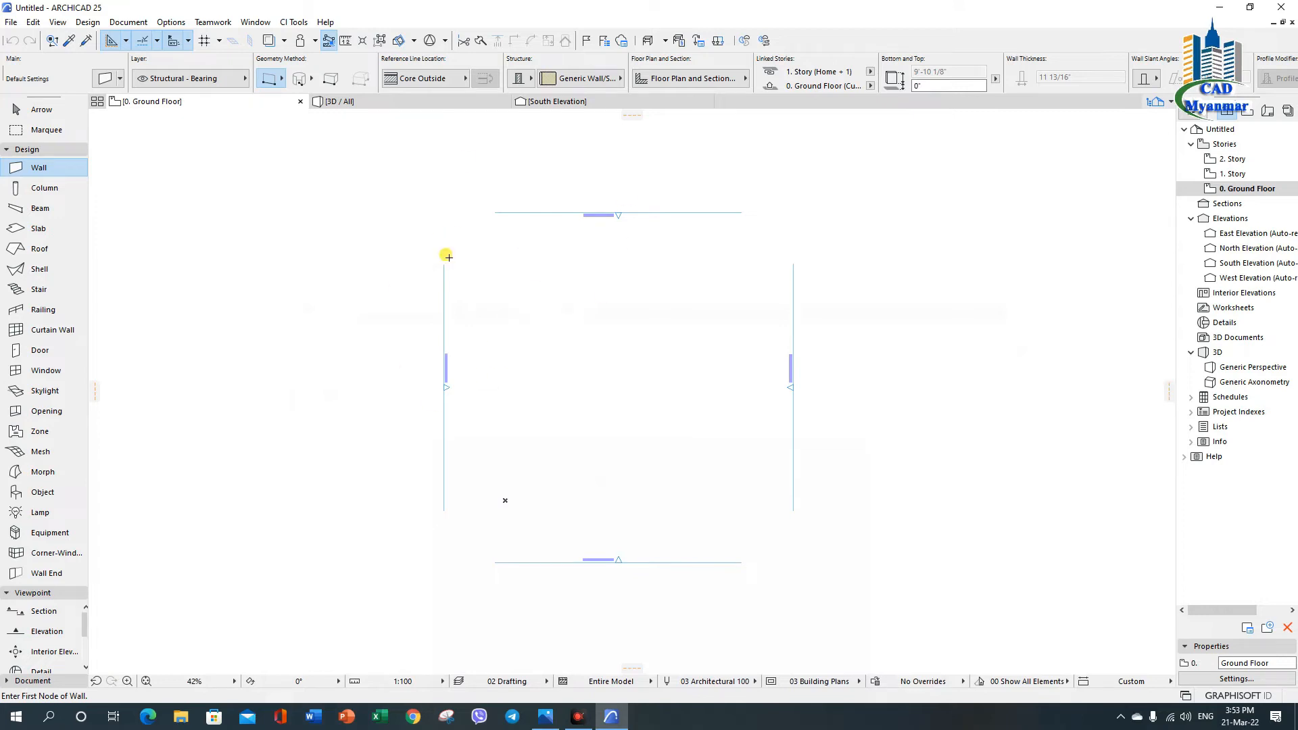
click(88, 25)
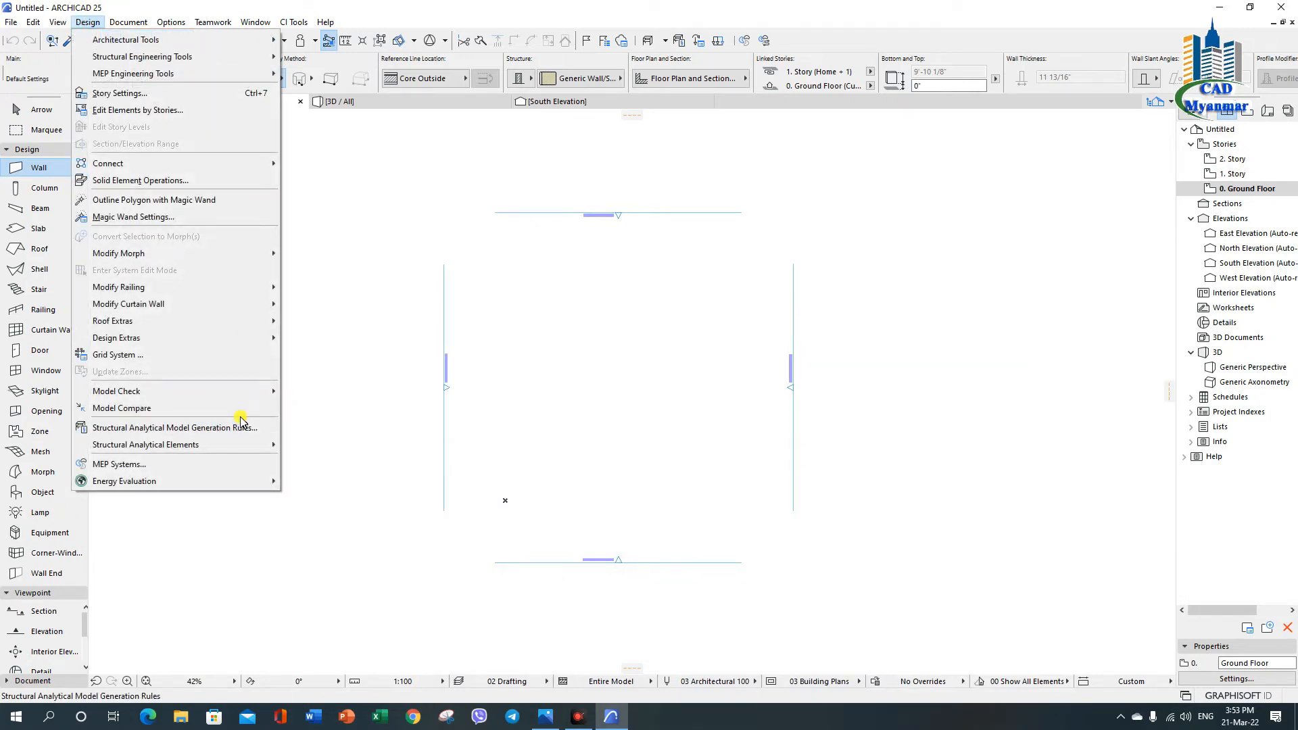
click(120, 355)
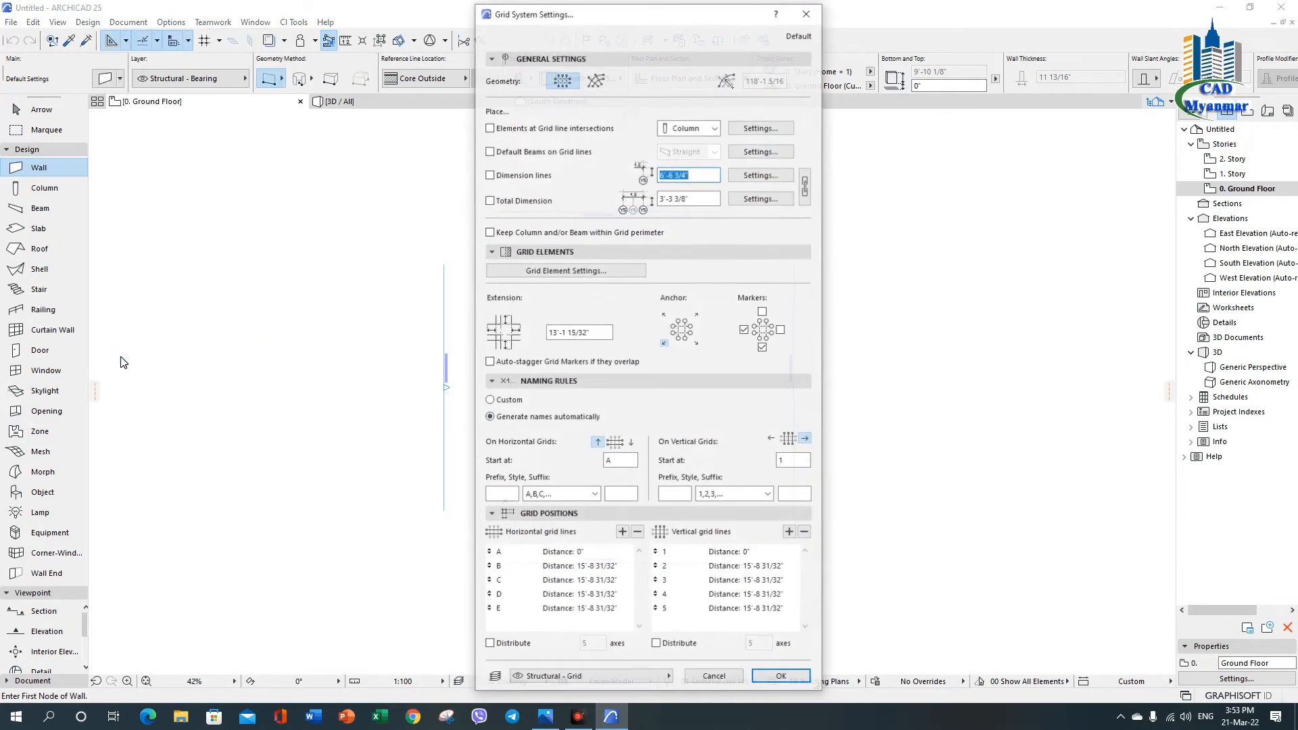
drag(659, 13, 599, 10)
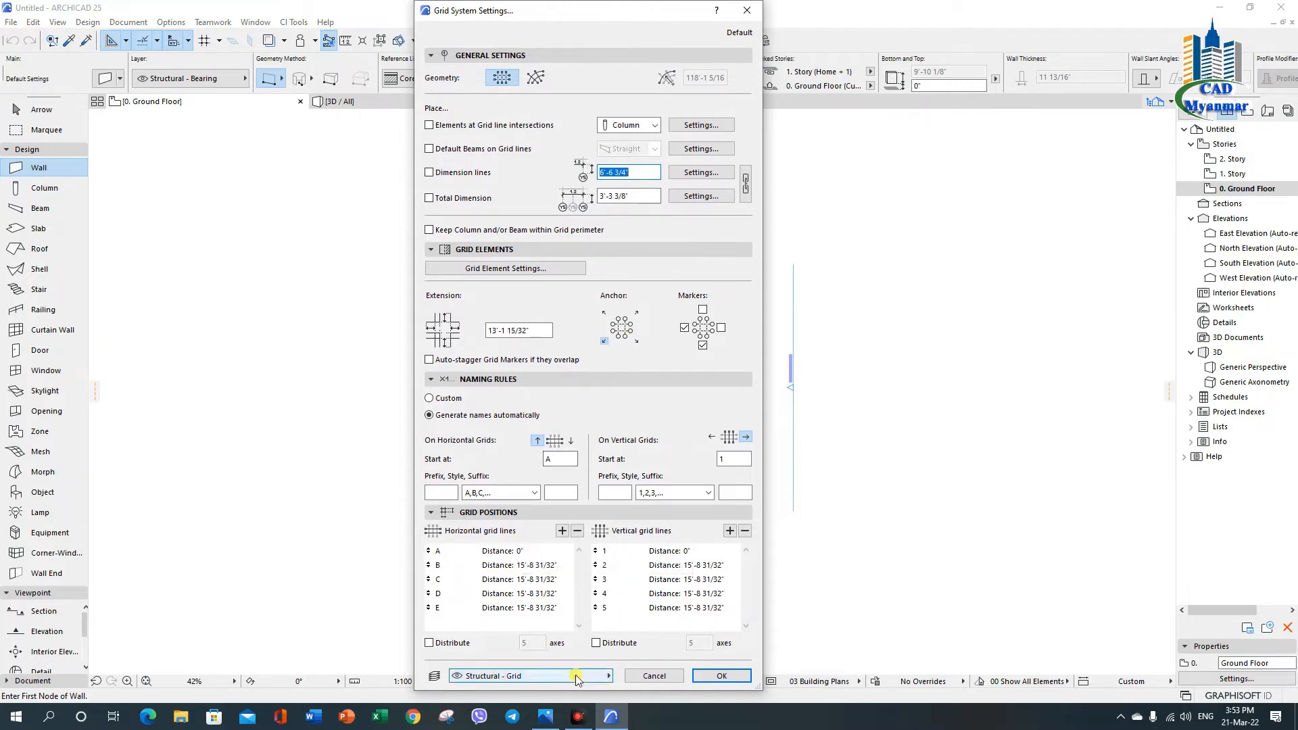
Switch to Photos, shrink the Dimension.JPG window and place it beside the Grid System Settings dialog.
click(553, 715)
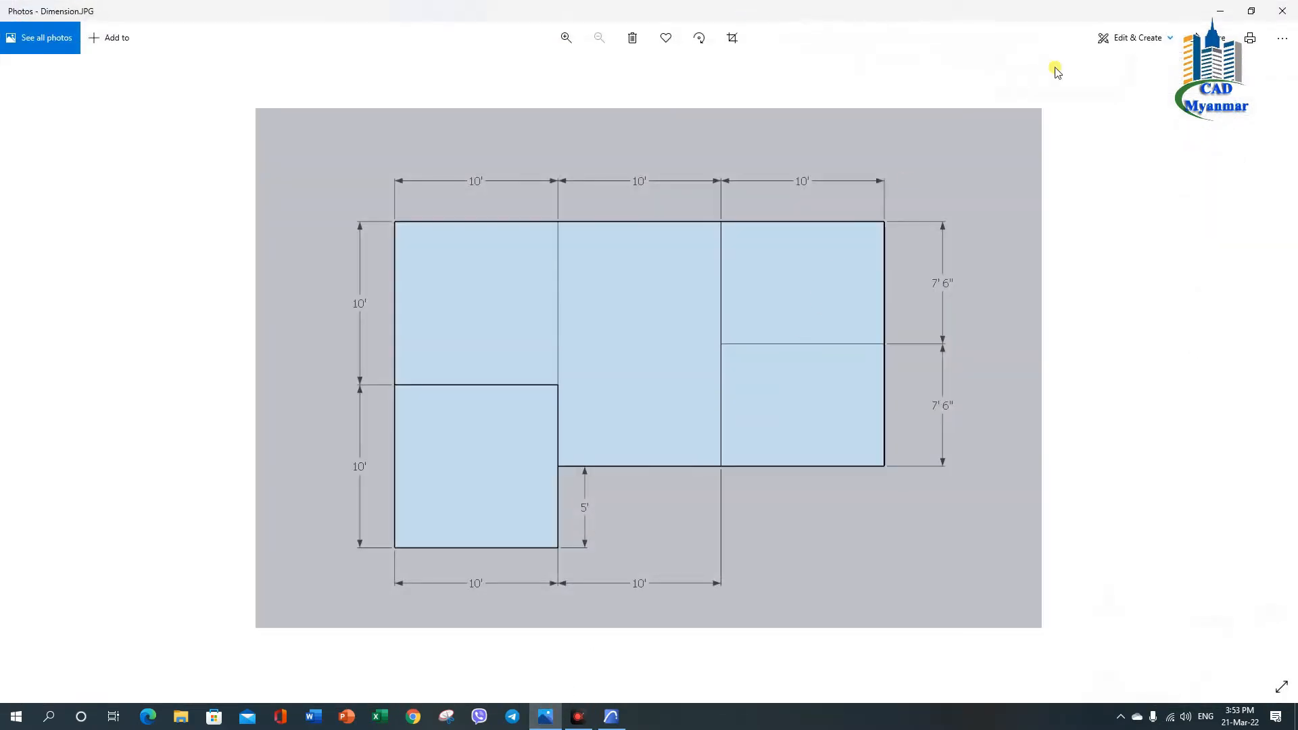
click(1251, 11)
drag(599, 37, 1088, 113)
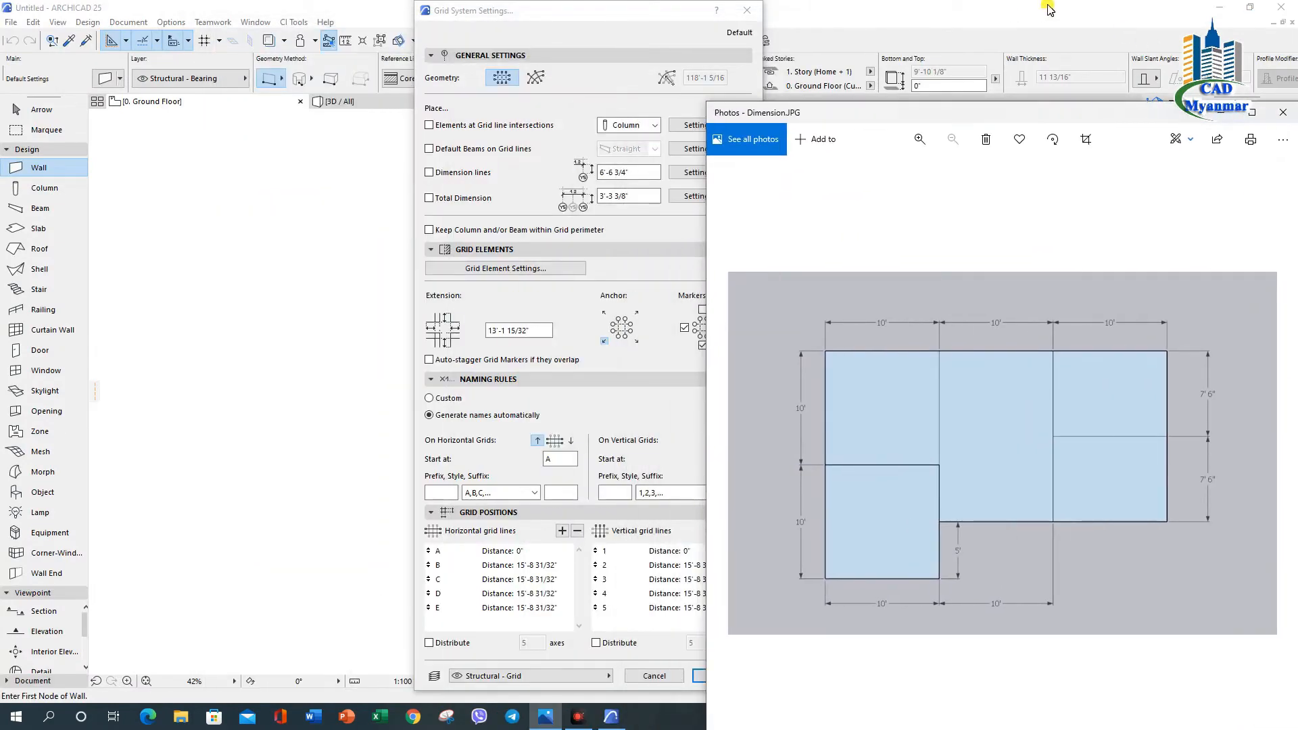
click(1256, 7)
click(1246, 9)
click(779, 100)
click(545, 716)
click(505, 551)
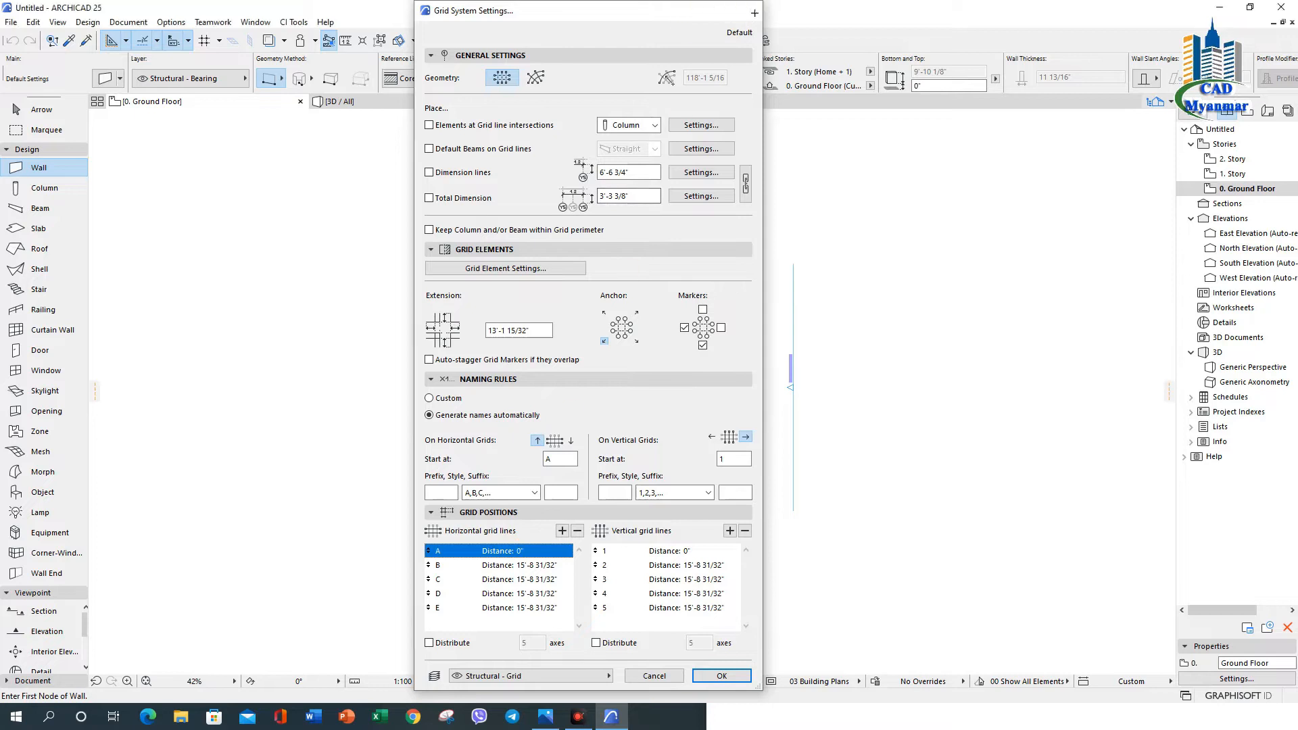
click(747, 10)
Reduce the ARCHICAD window from full screen and arrange it alongside the Dimension.JPG reference plan.
click(1249, 7)
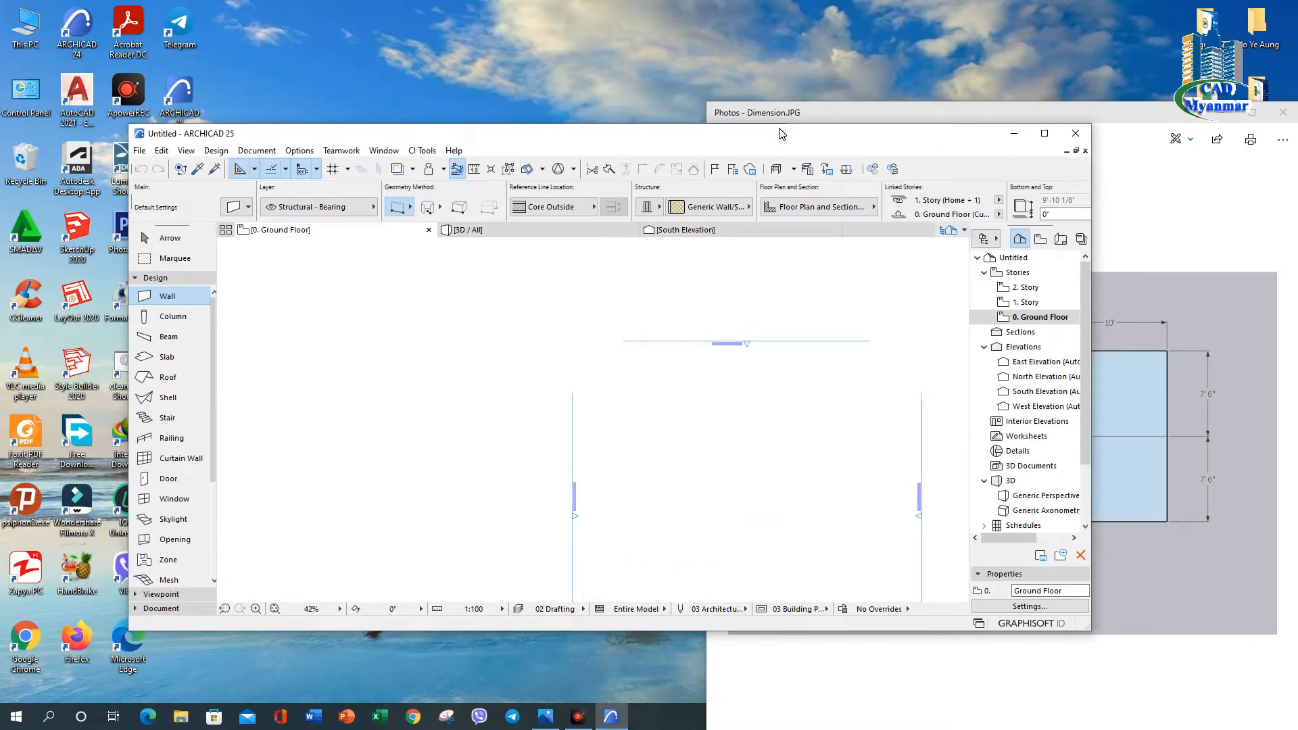
drag(774, 130, 516, 66)
click(1014, 203)
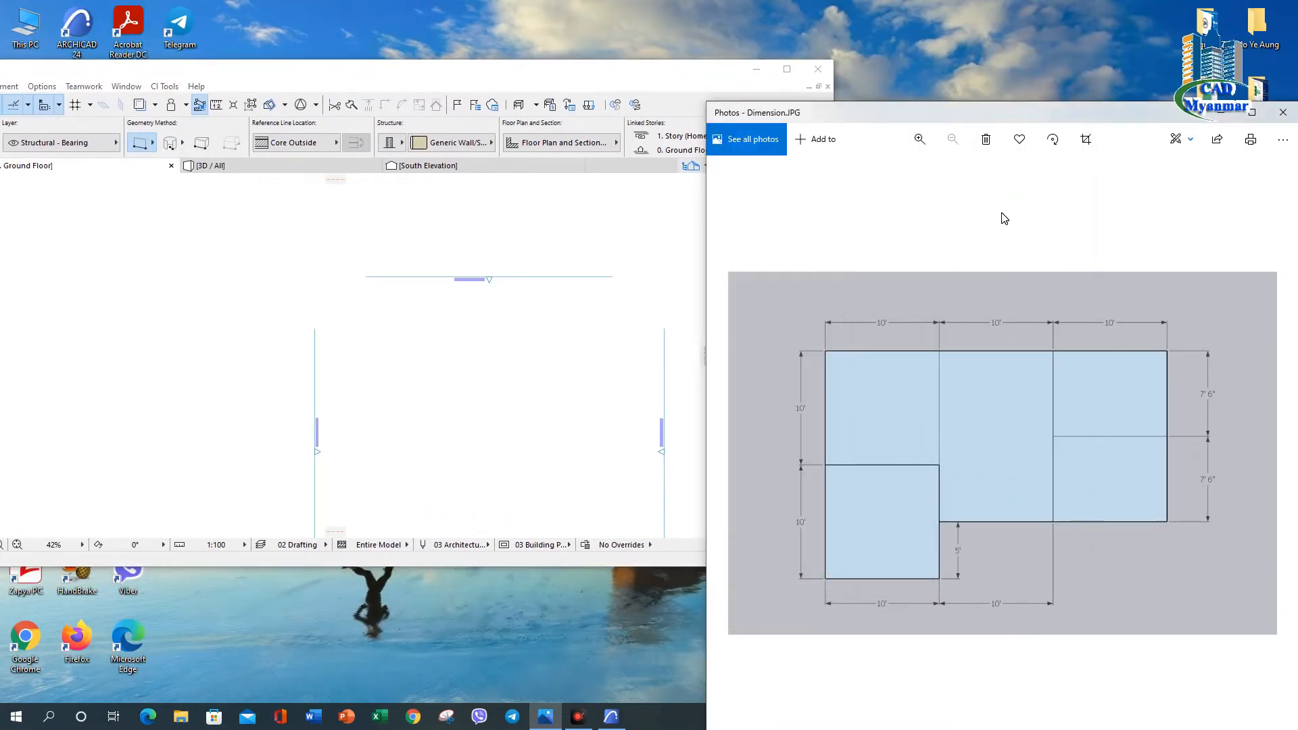
click(266, 76)
drag(266, 75, 325, 60)
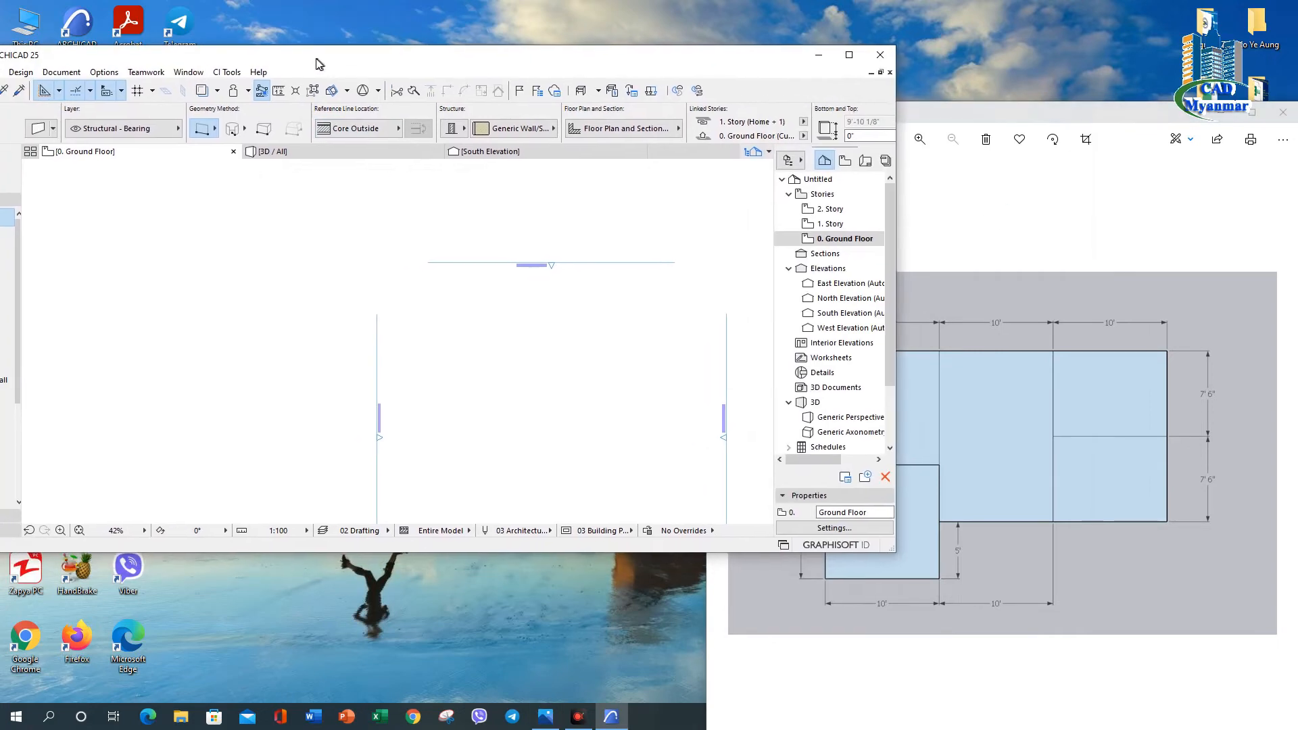
Open the Grid System settings and position the dialog and the Dimension.JPG window side by side.
click(101, 71)
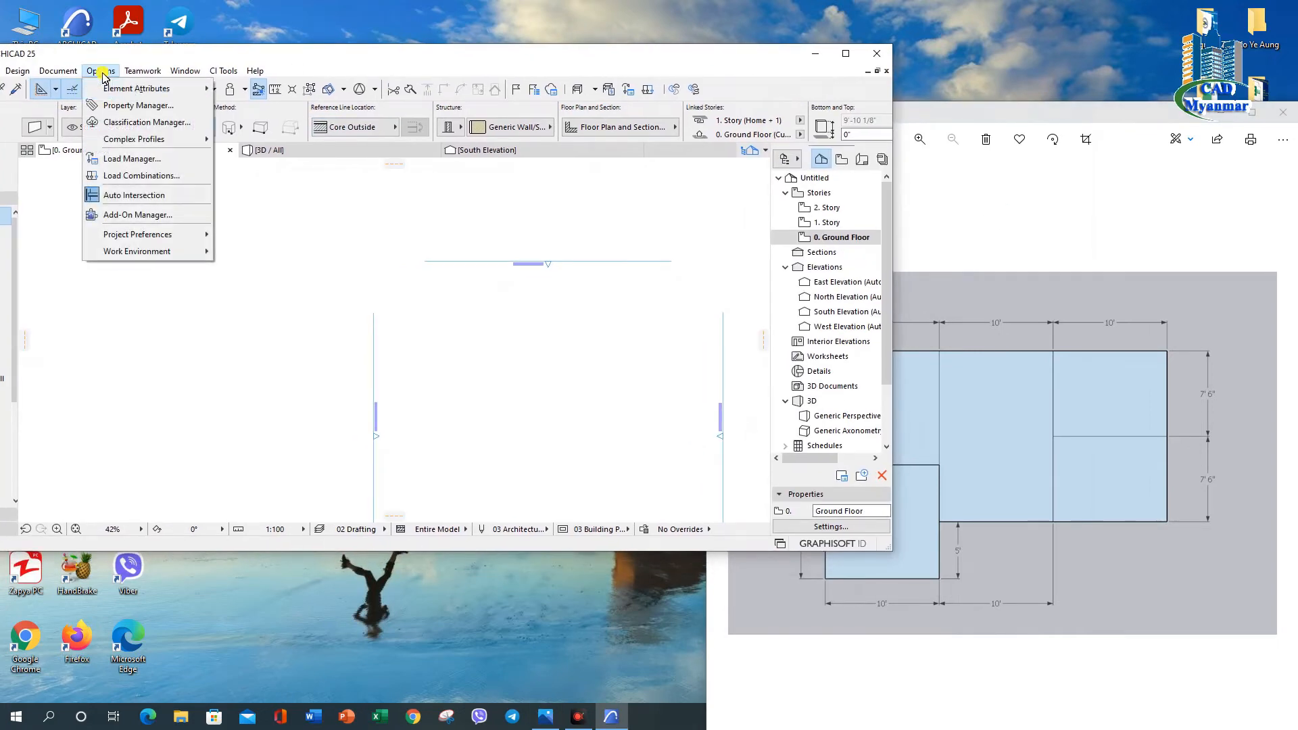
mouse_move(25, 75)
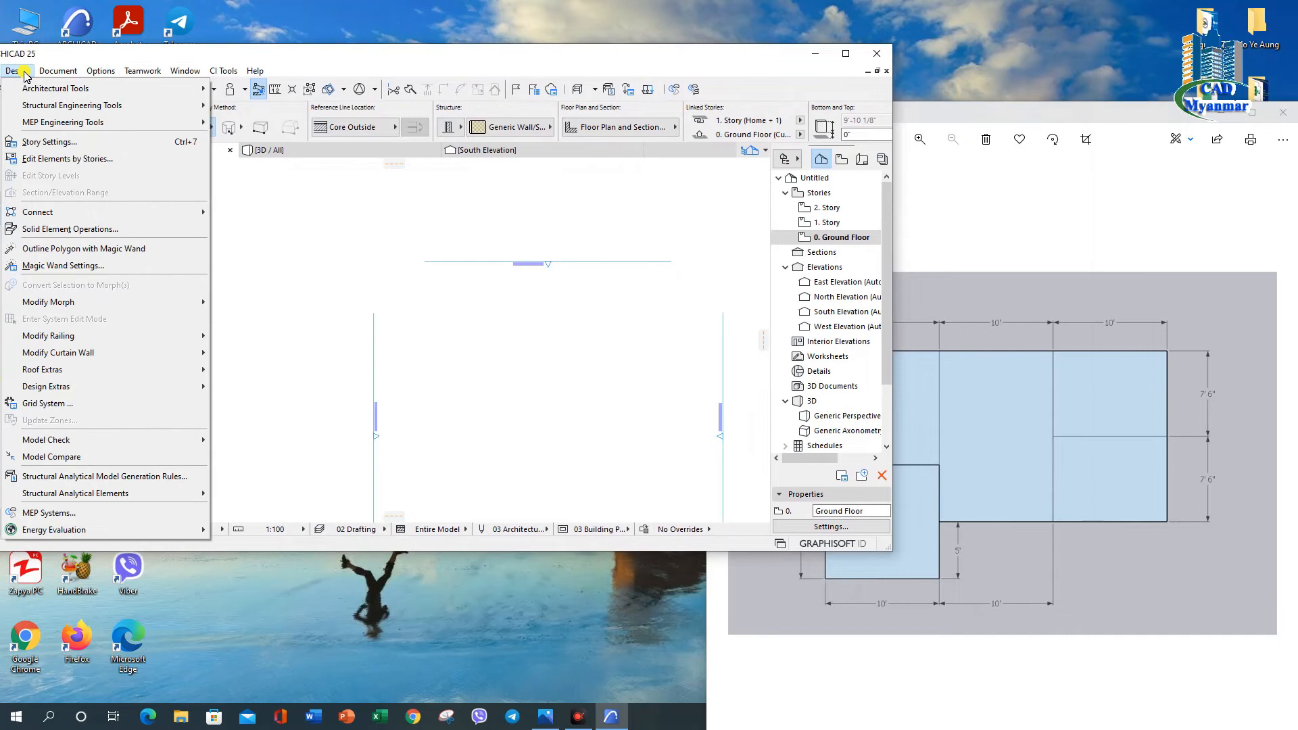
click(89, 403)
drag(583, 17, 508, 24)
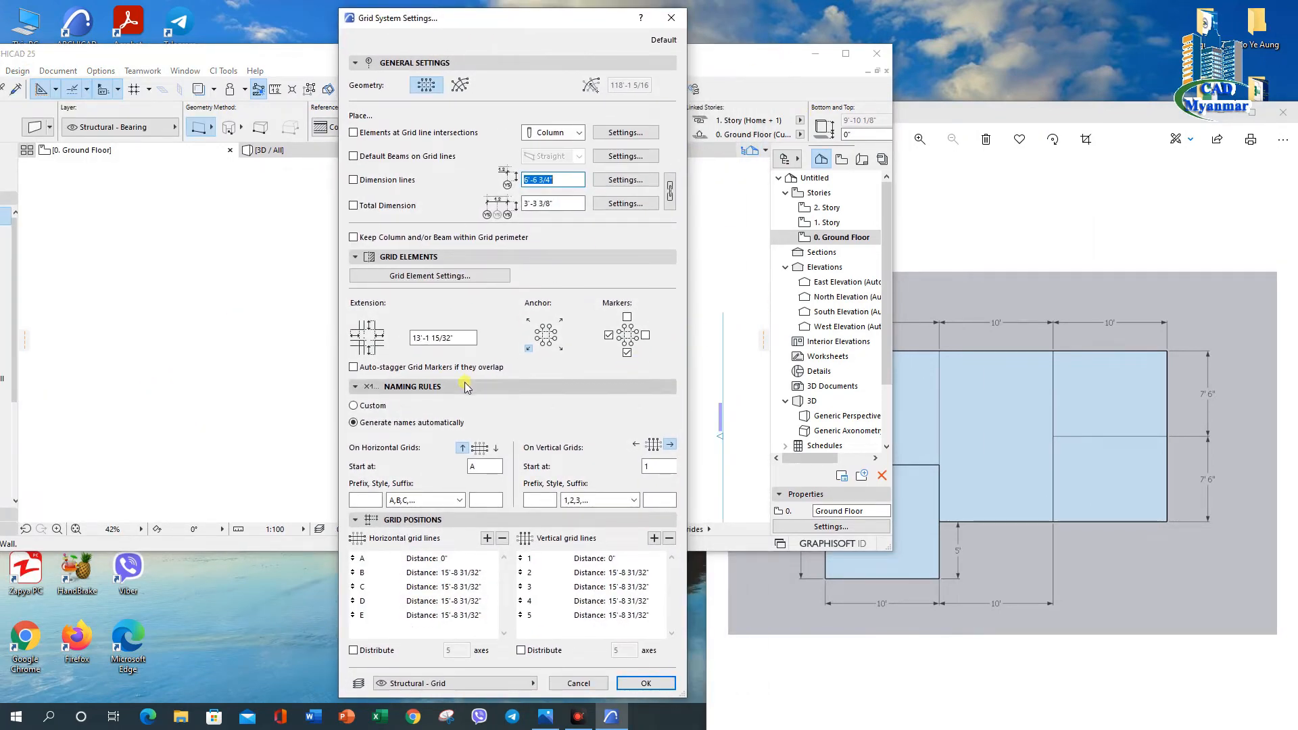
click(430, 559)
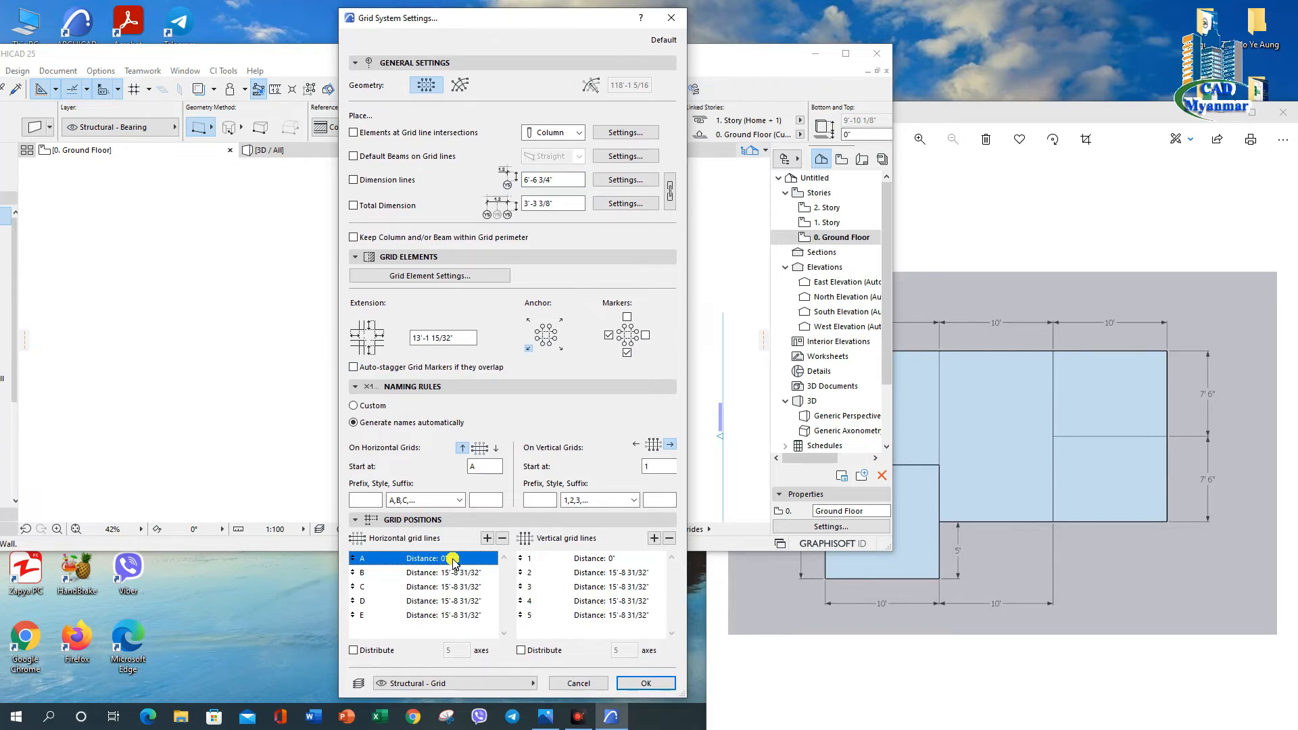
click(1003, 301)
drag(930, 106, 1046, 97)
Set the distances of horizontal grid lines B and C to 5' each.
click(441, 561)
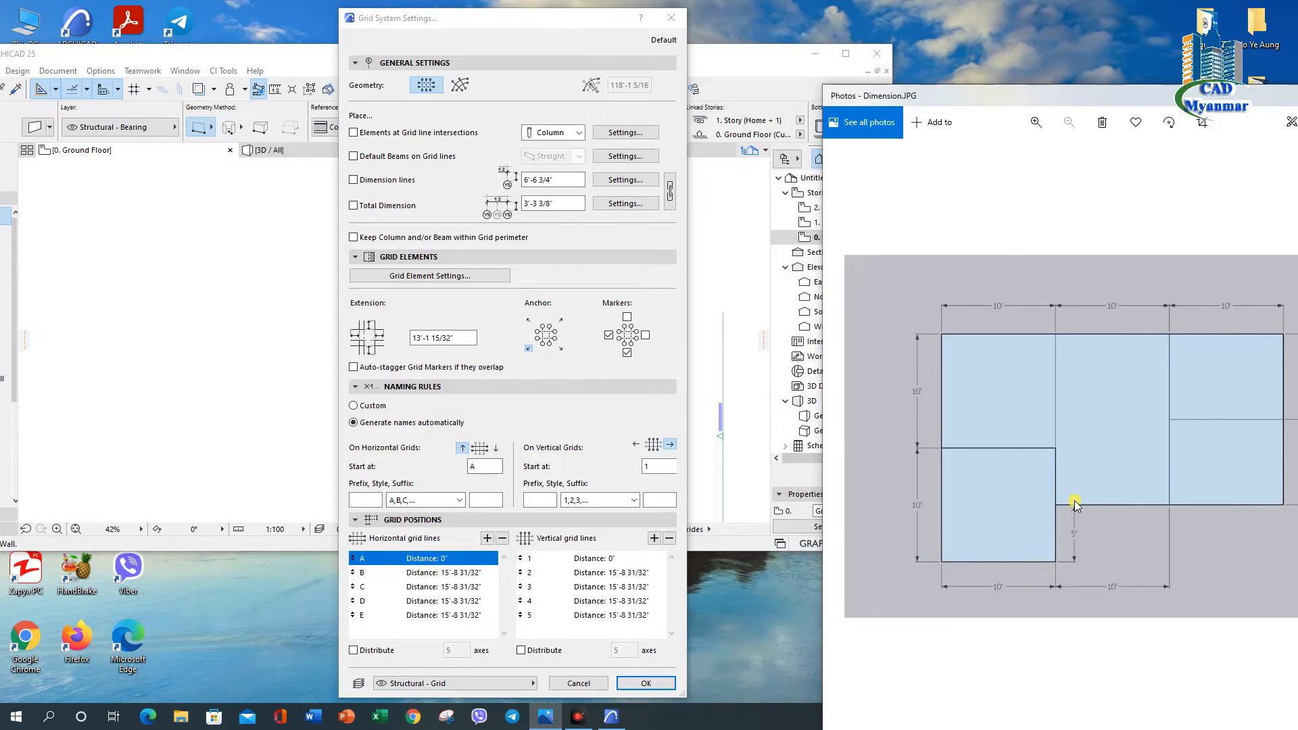
click(463, 573)
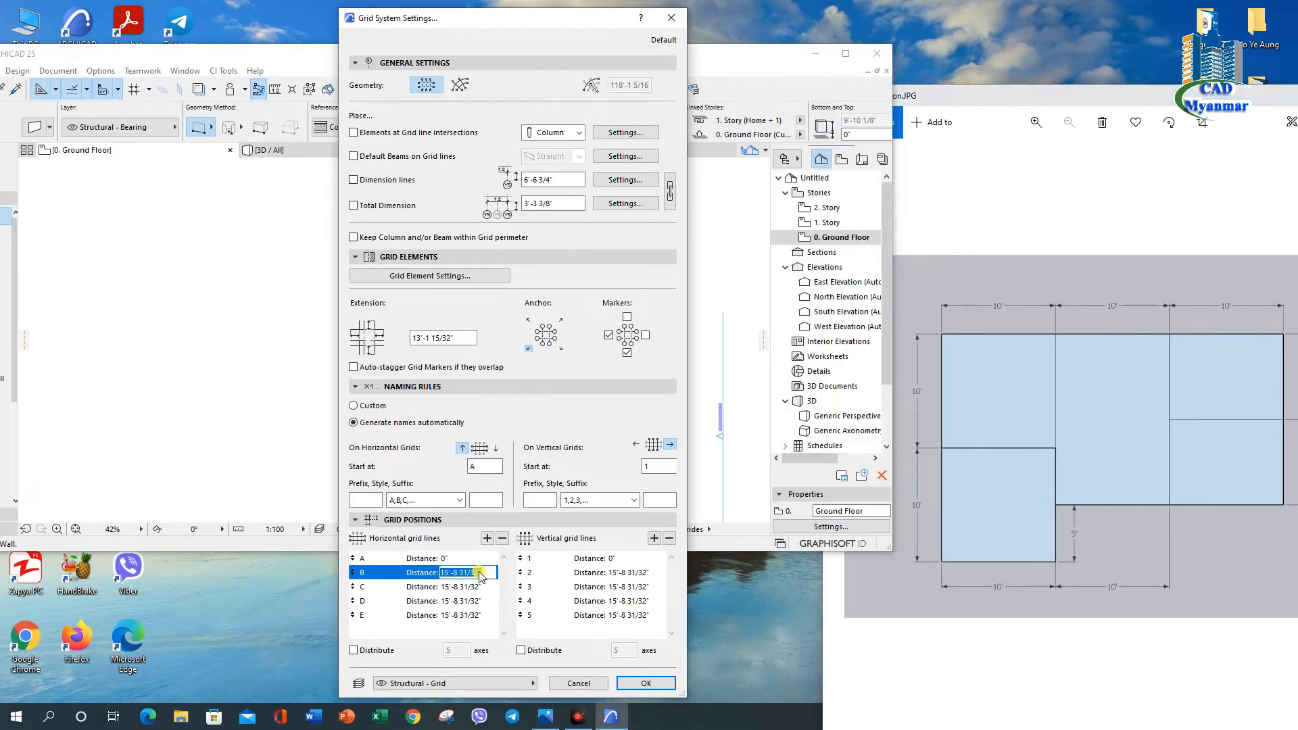
text(5)
click(473, 586)
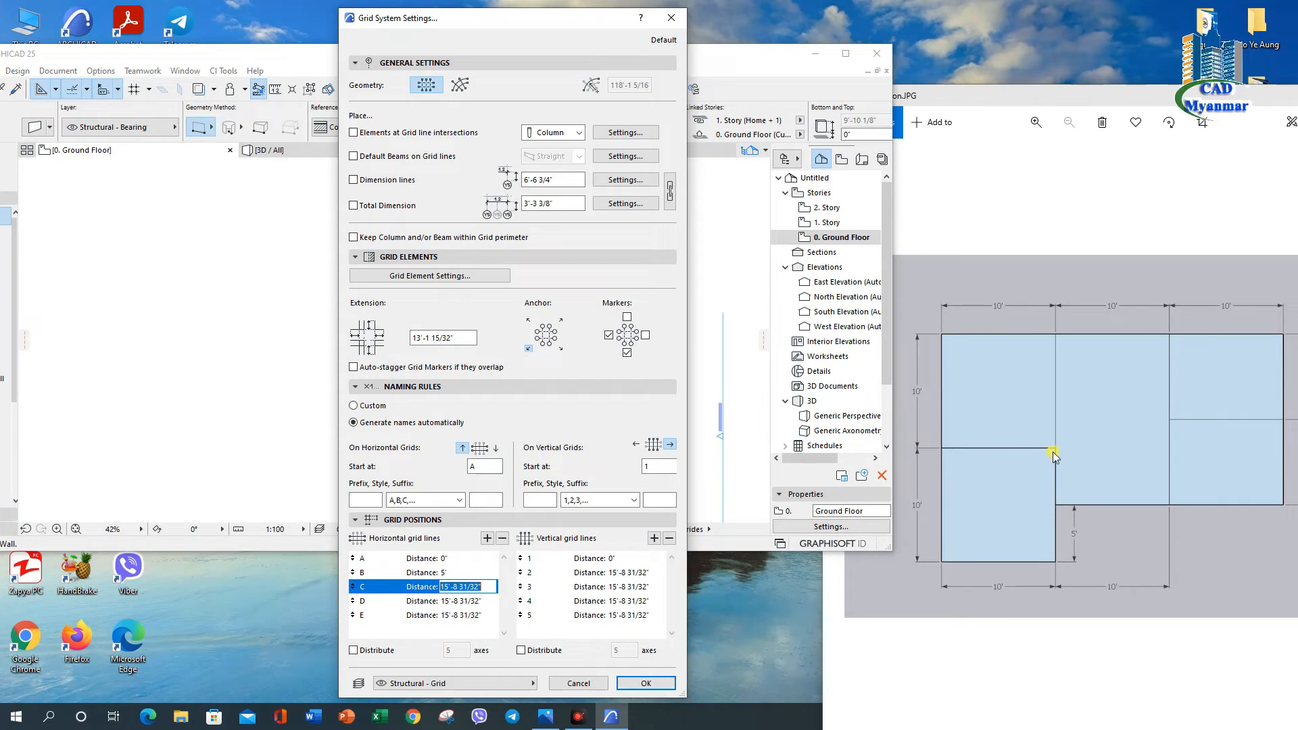
text(5)
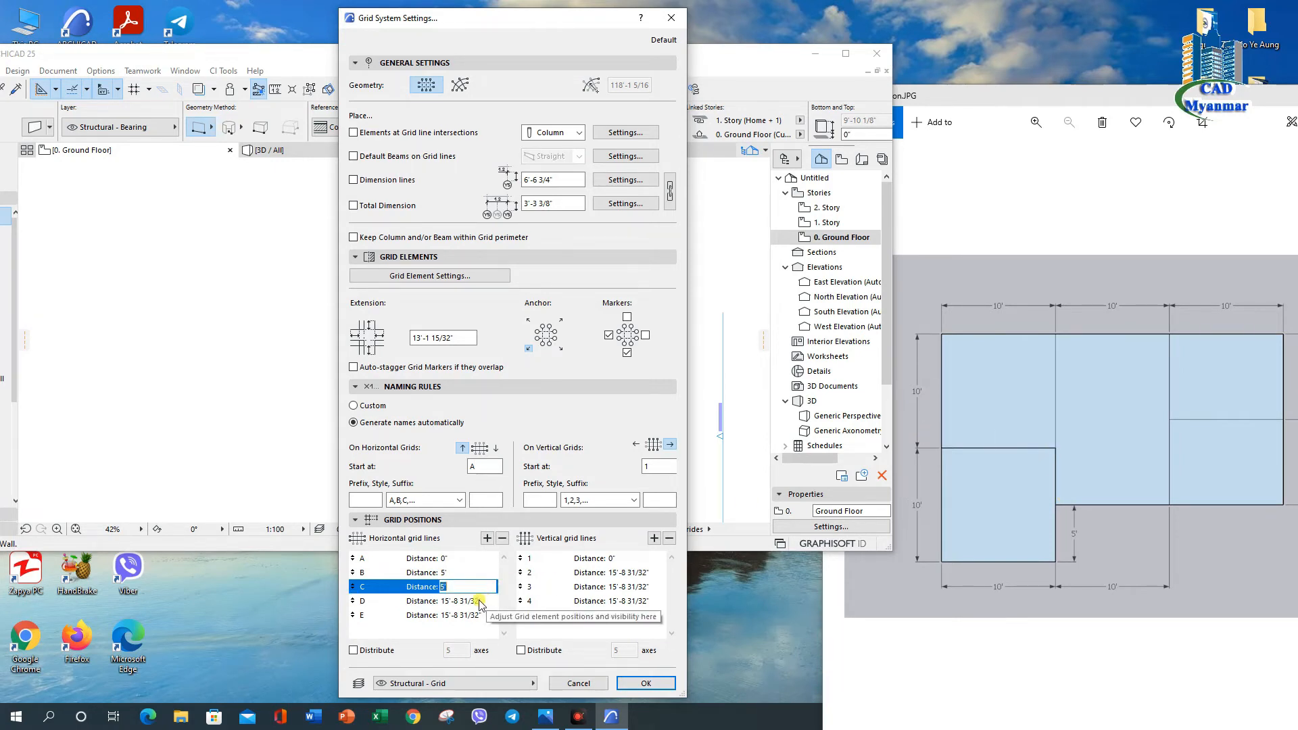
Set the distance of horizontal grid line D to 2.5', keeping the reference plan's dimensions in view.
click(484, 602)
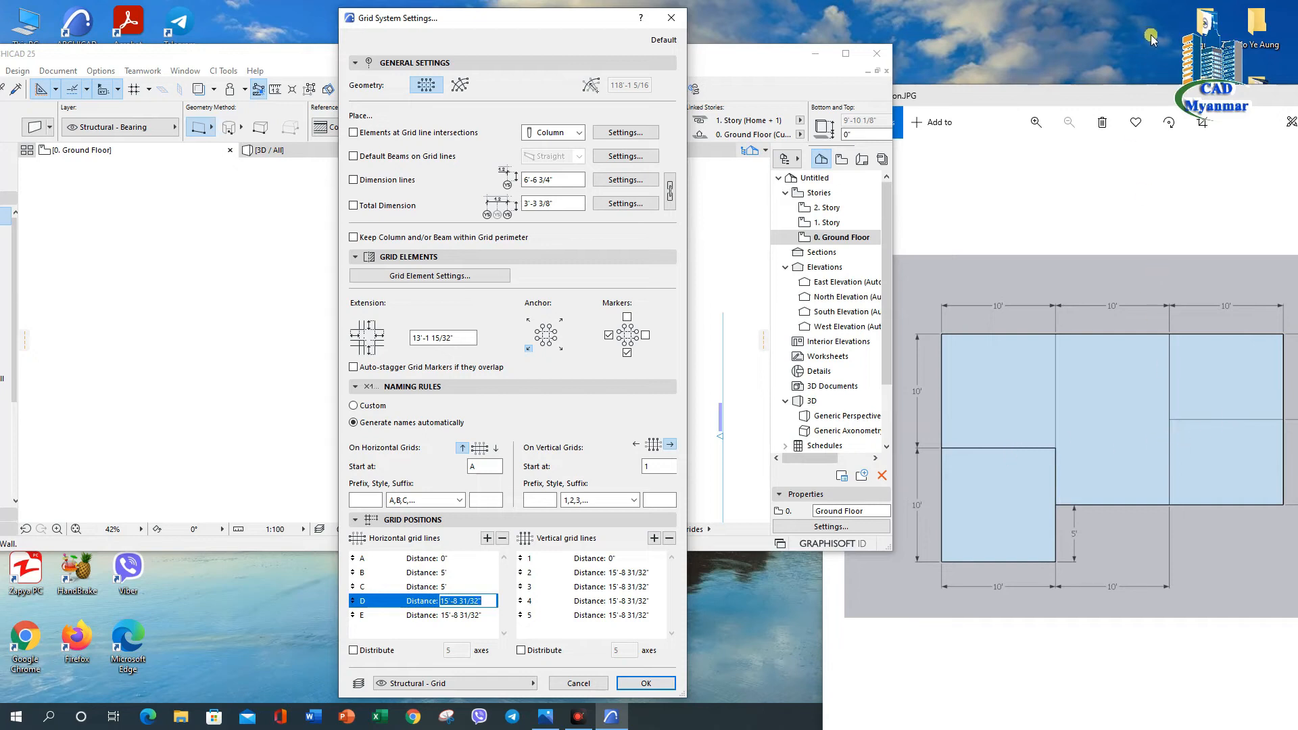
drag(1159, 98, 1065, 96)
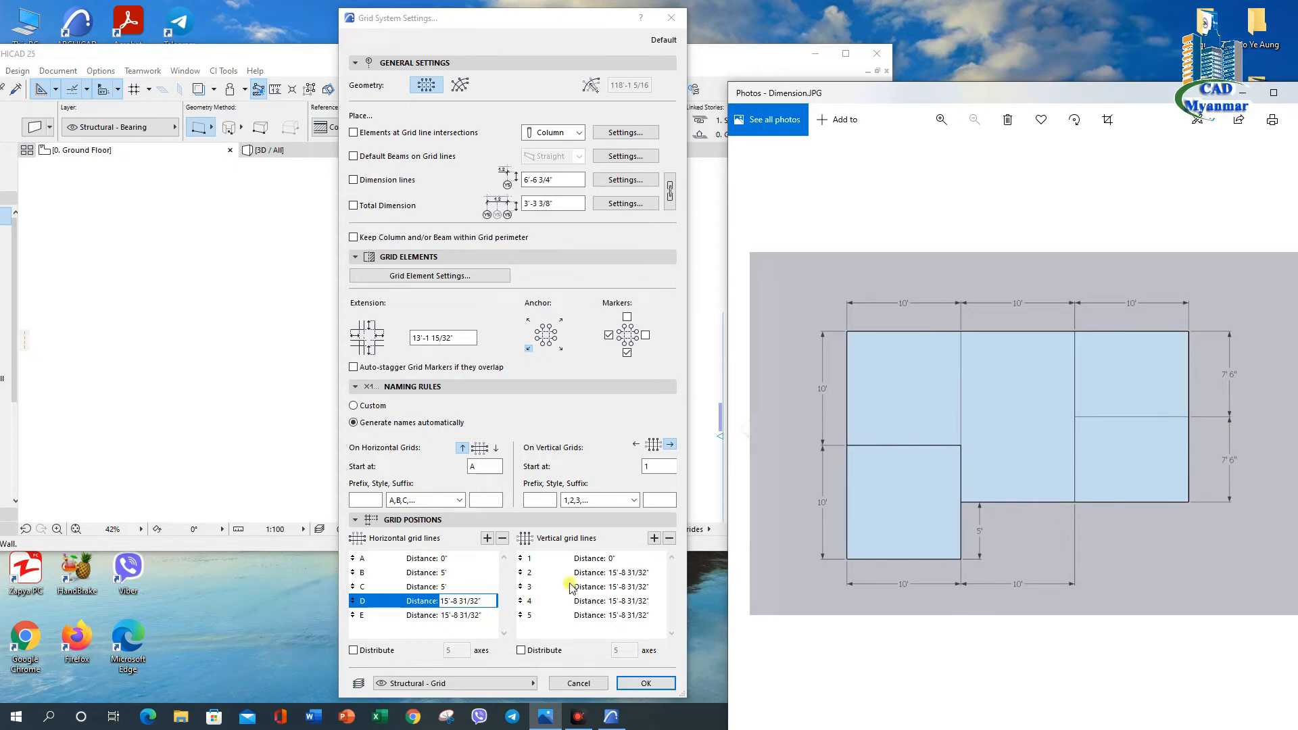
click(494, 606)
click(487, 601)
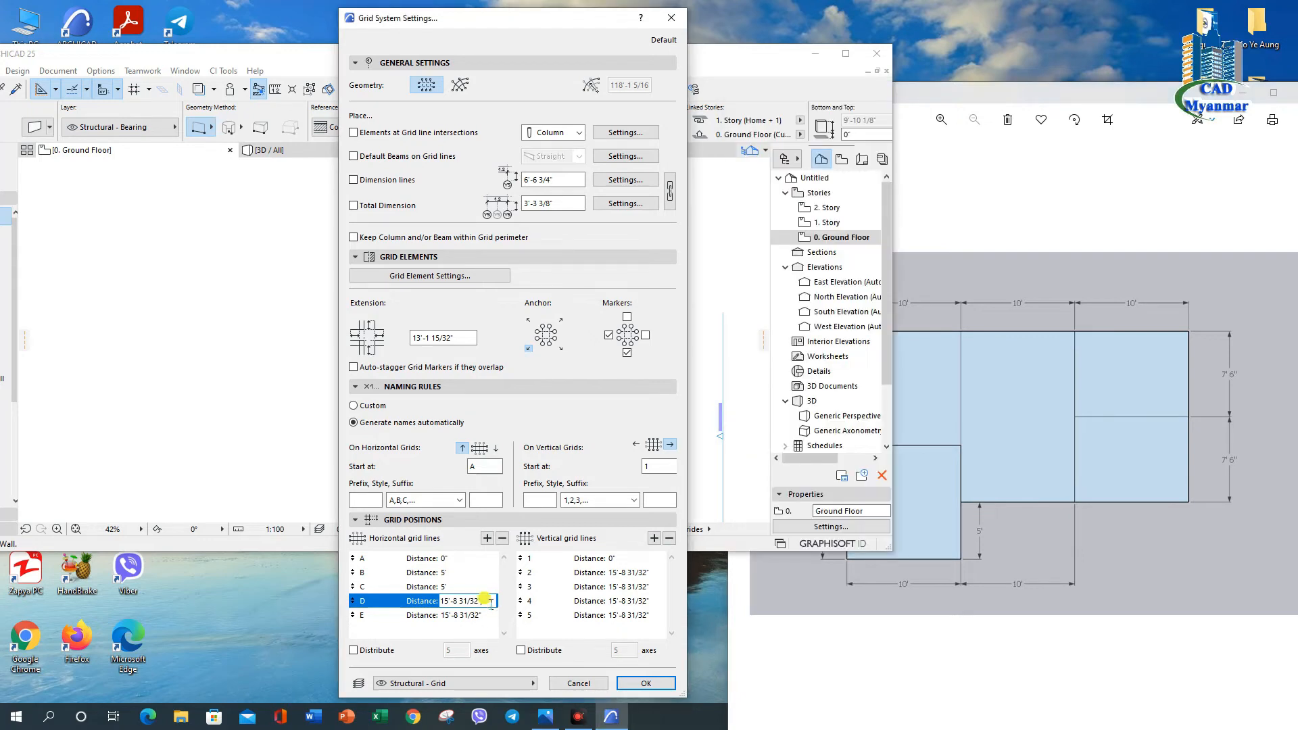
key(BackSpace)
key(BackSpace)
key(BackSpace)
key(BackSpace)
key(BackSpace)
key(BackSpace)
key(BackSpace)
key(BackSpace)
text(2.5')
Check the reference plan and set the distance of horizontal grid line E to 7'-6".
click(918, 535)
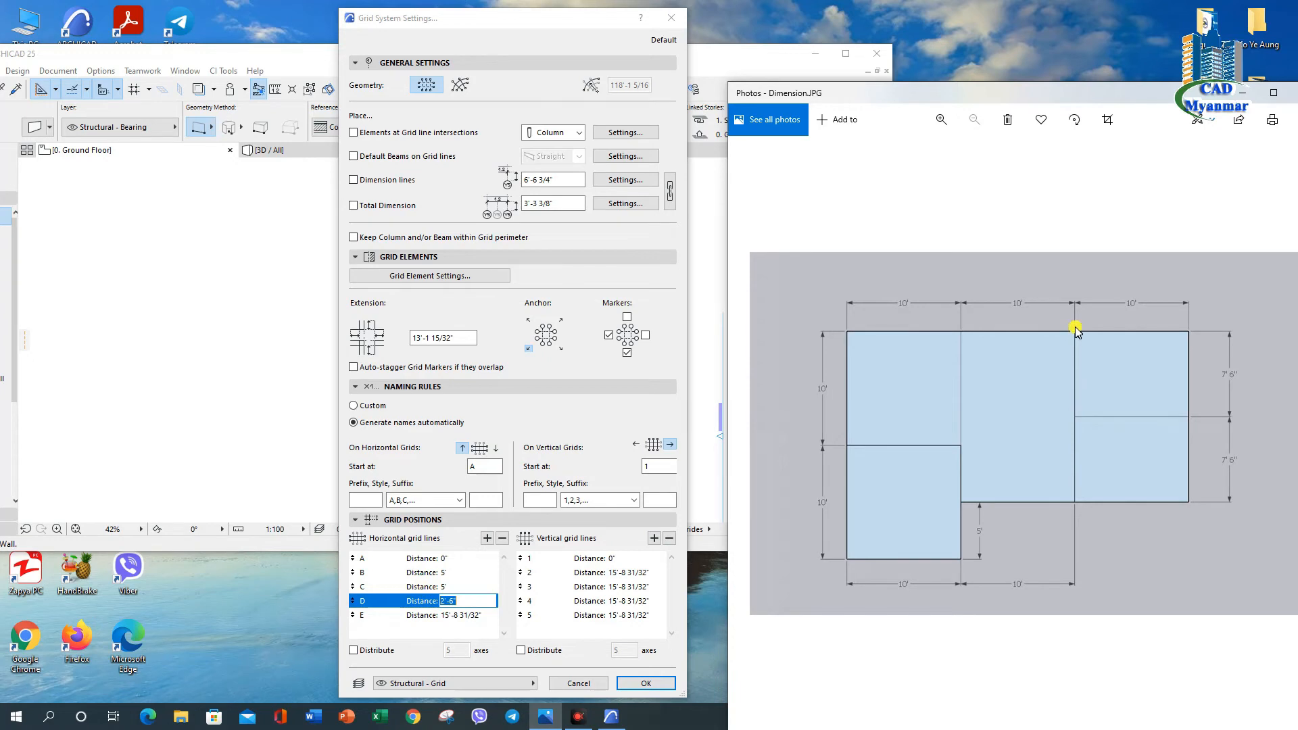
click(475, 616)
click(475, 615)
text(7'-6)
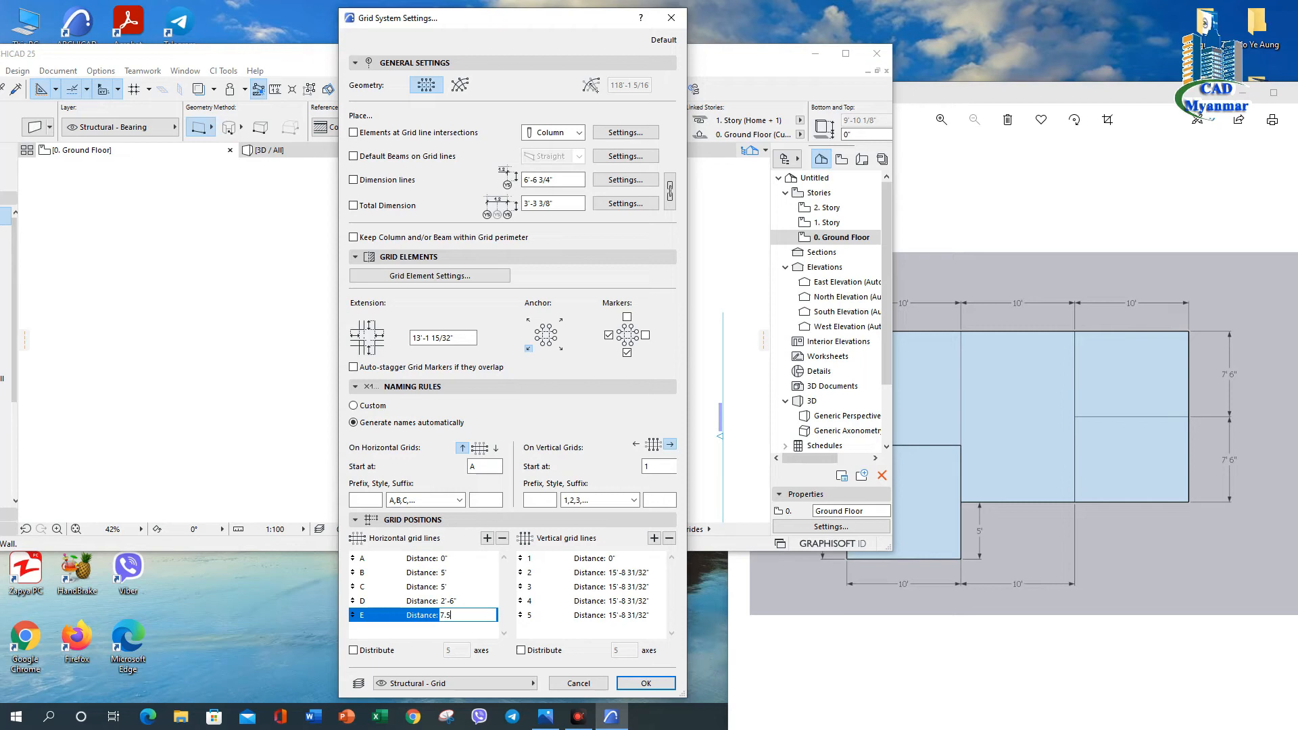
Set the distances of vertical grid lines 2, 3 and 4 to 10' each and delete vertical grid line 5.
click(605, 561)
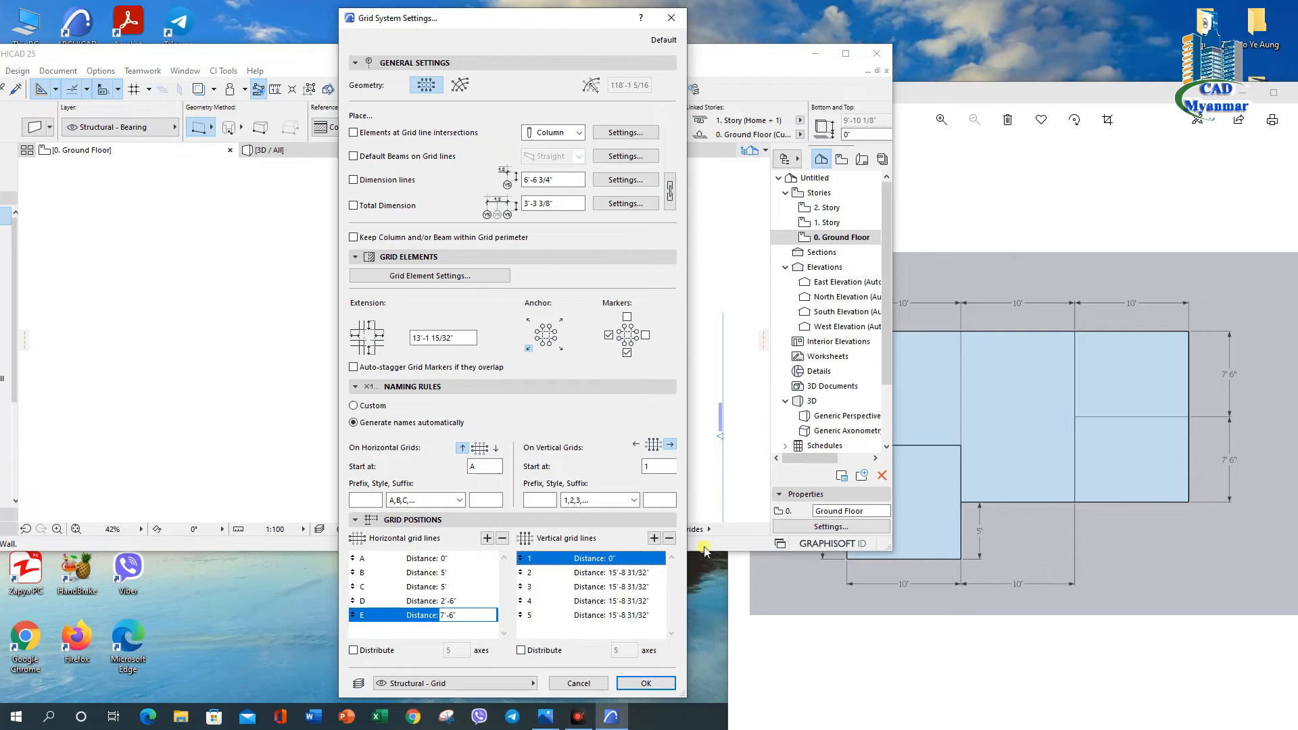
click(957, 447)
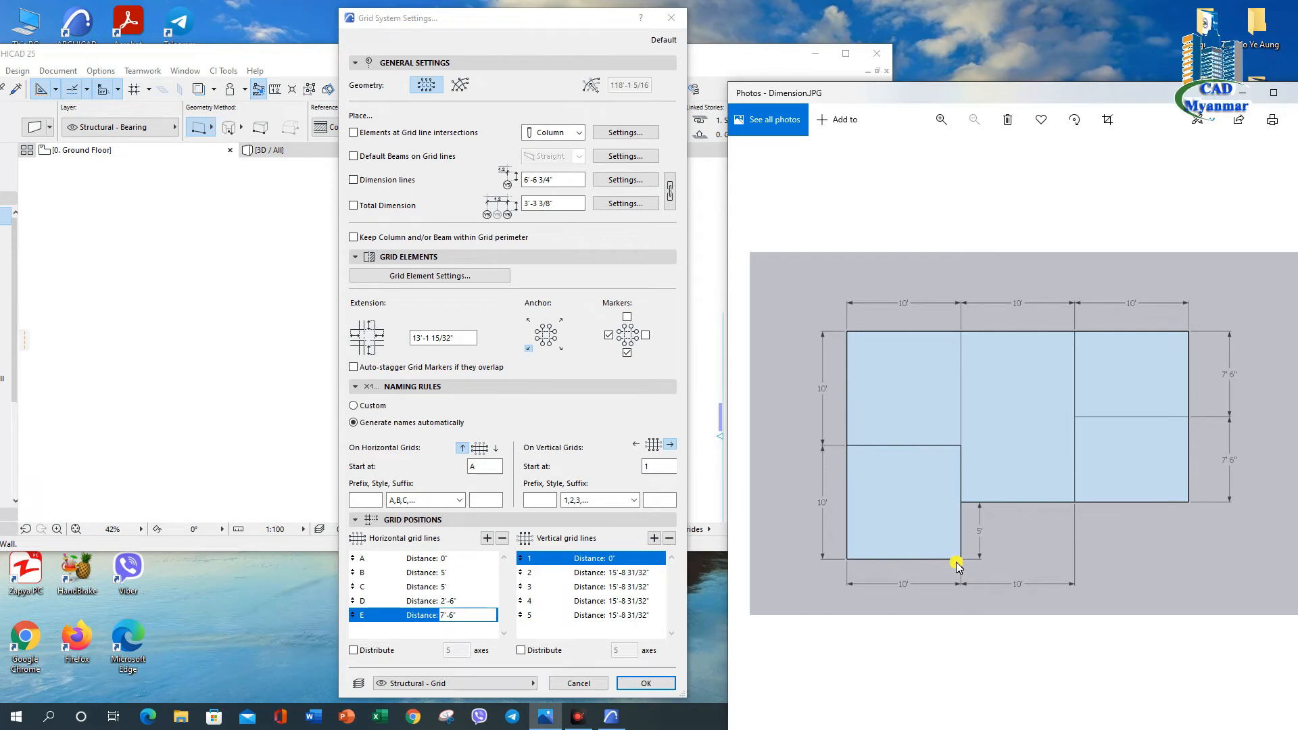
click(642, 573)
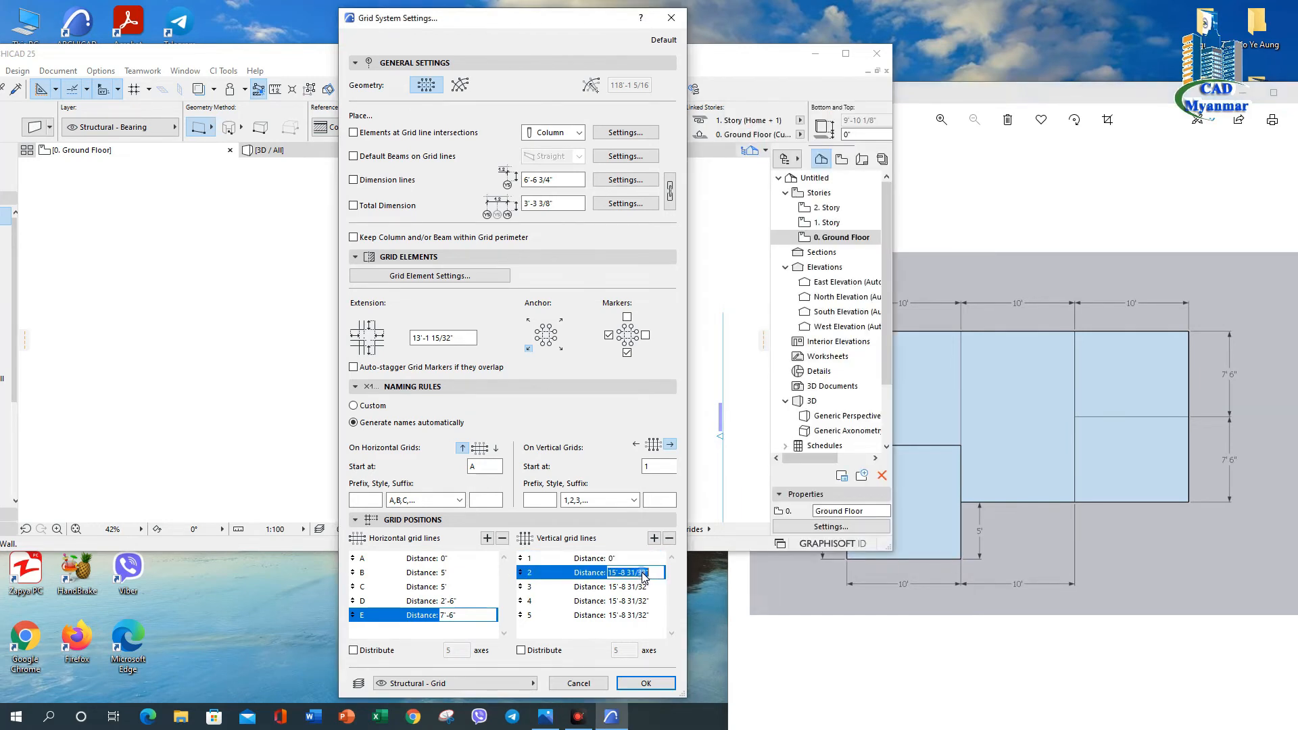
text(10)
key(Tab)
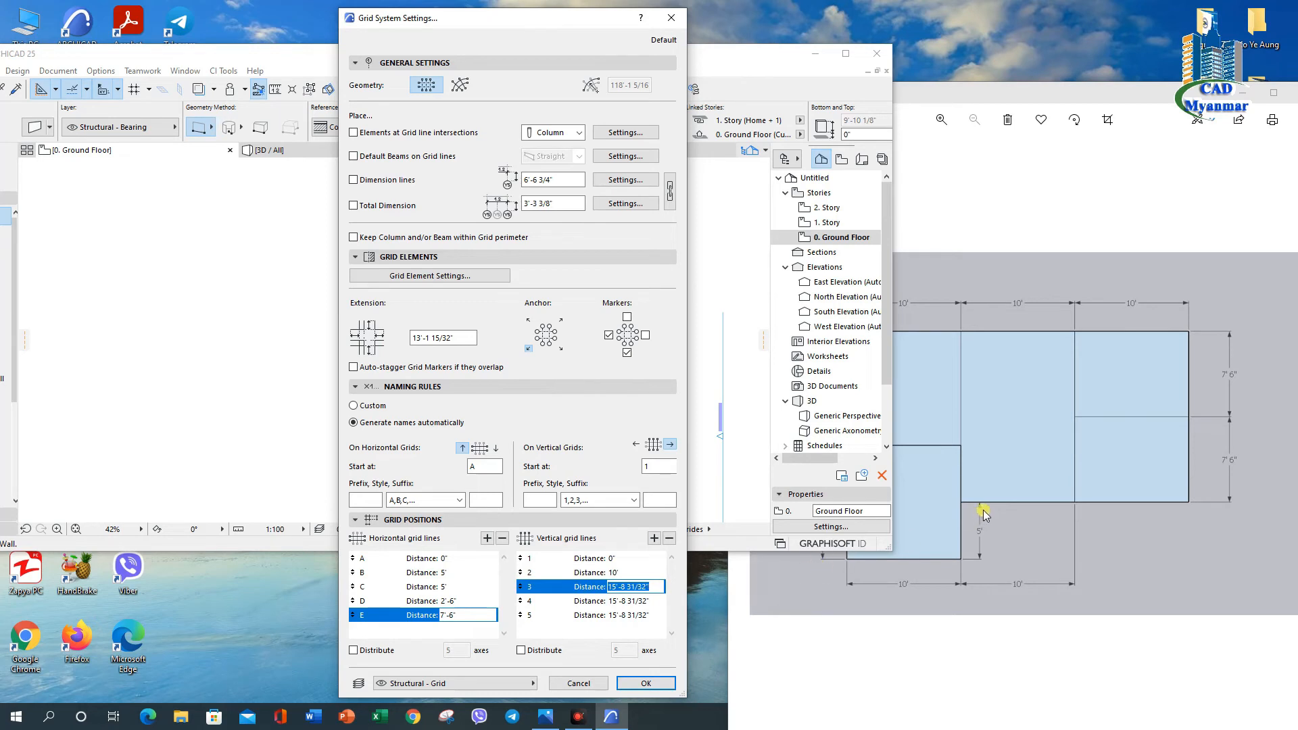
text(10)
key(Tab)
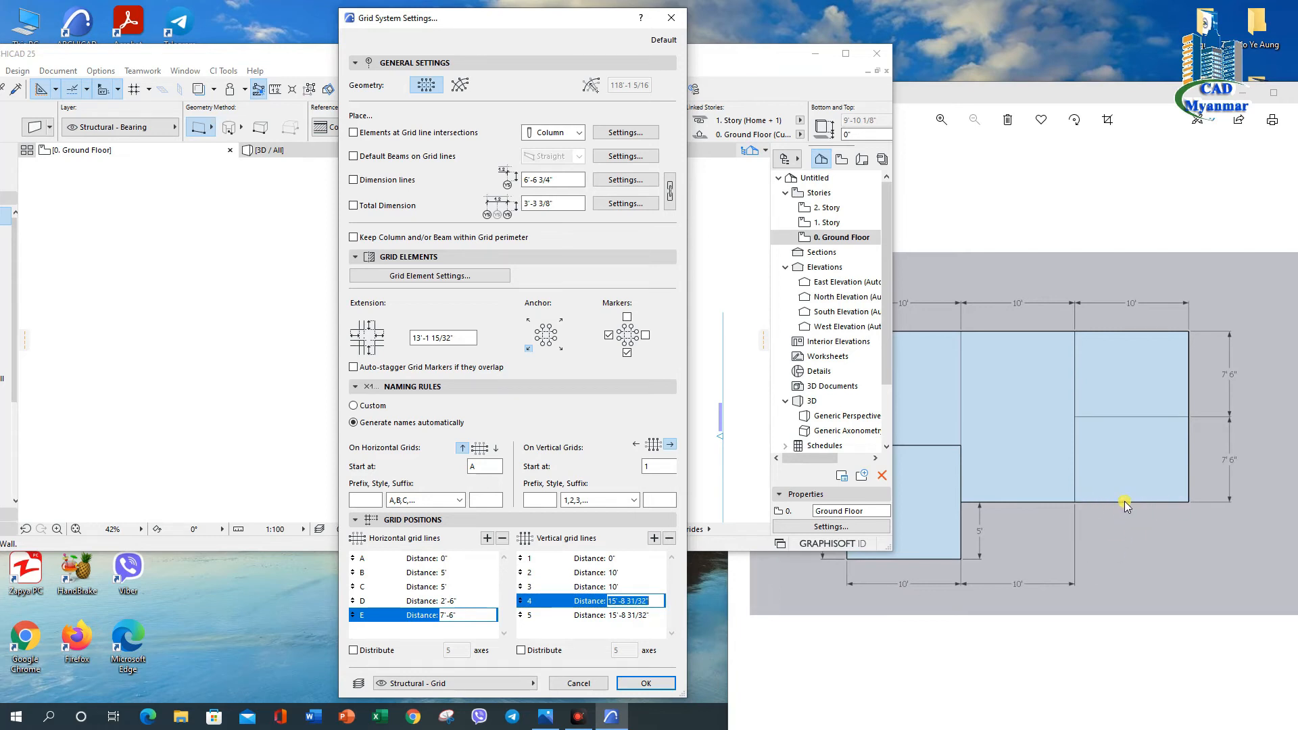
text(10)
click(540, 615)
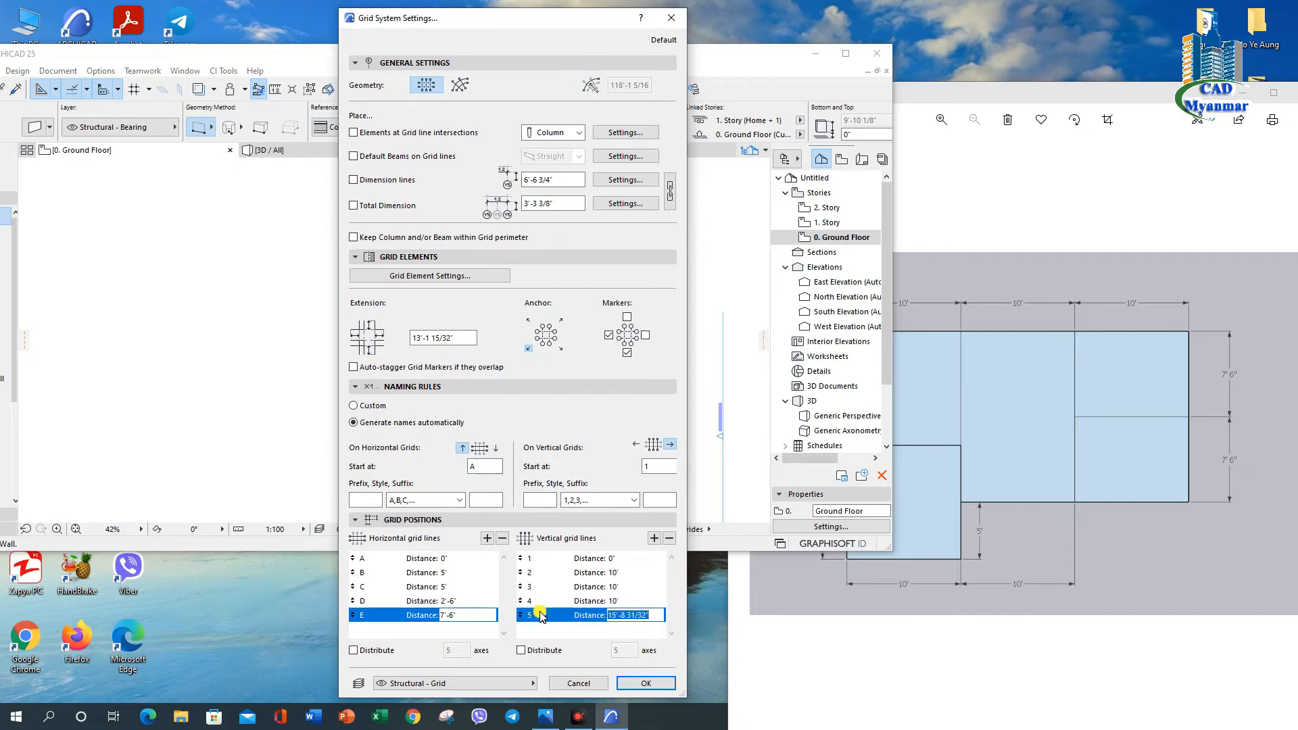
click(669, 538)
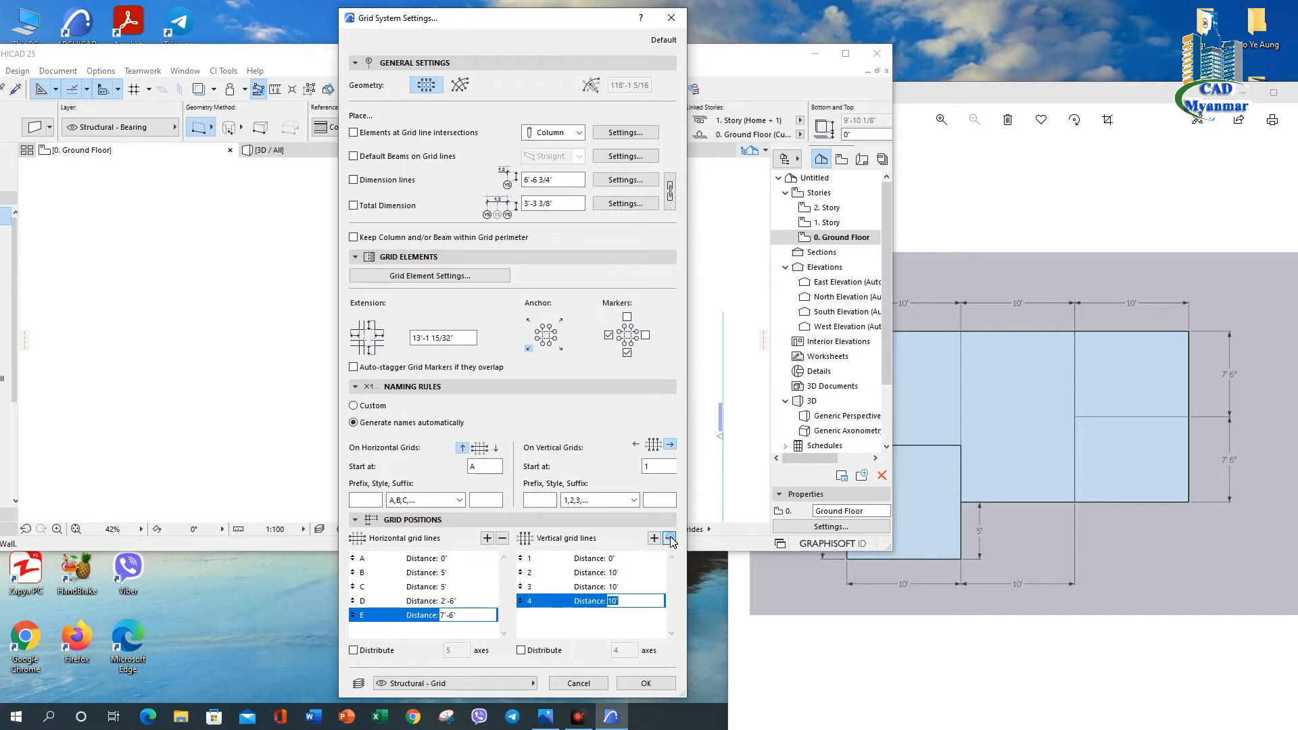
Confirm the grid settings, maximize the ARCHICAD window and place the unrotated grid with its A-1 intersection on the project origin.
click(646, 684)
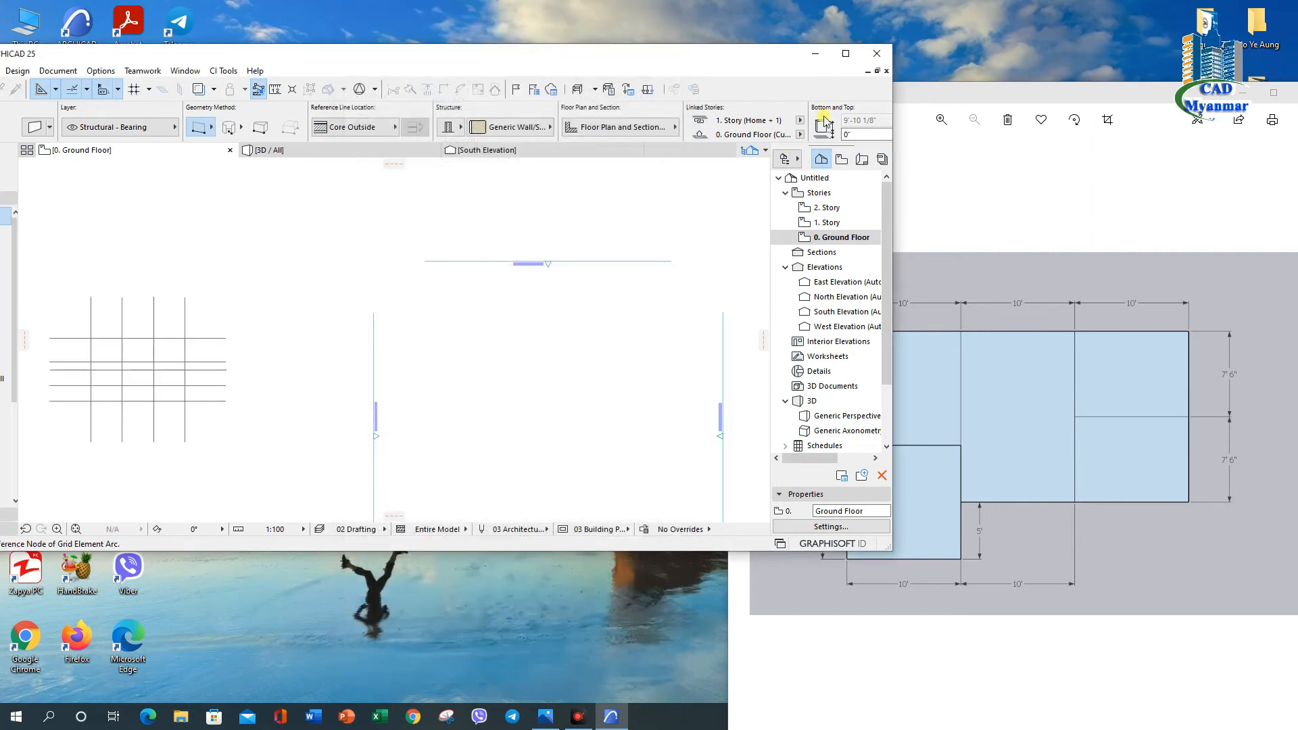
click(846, 54)
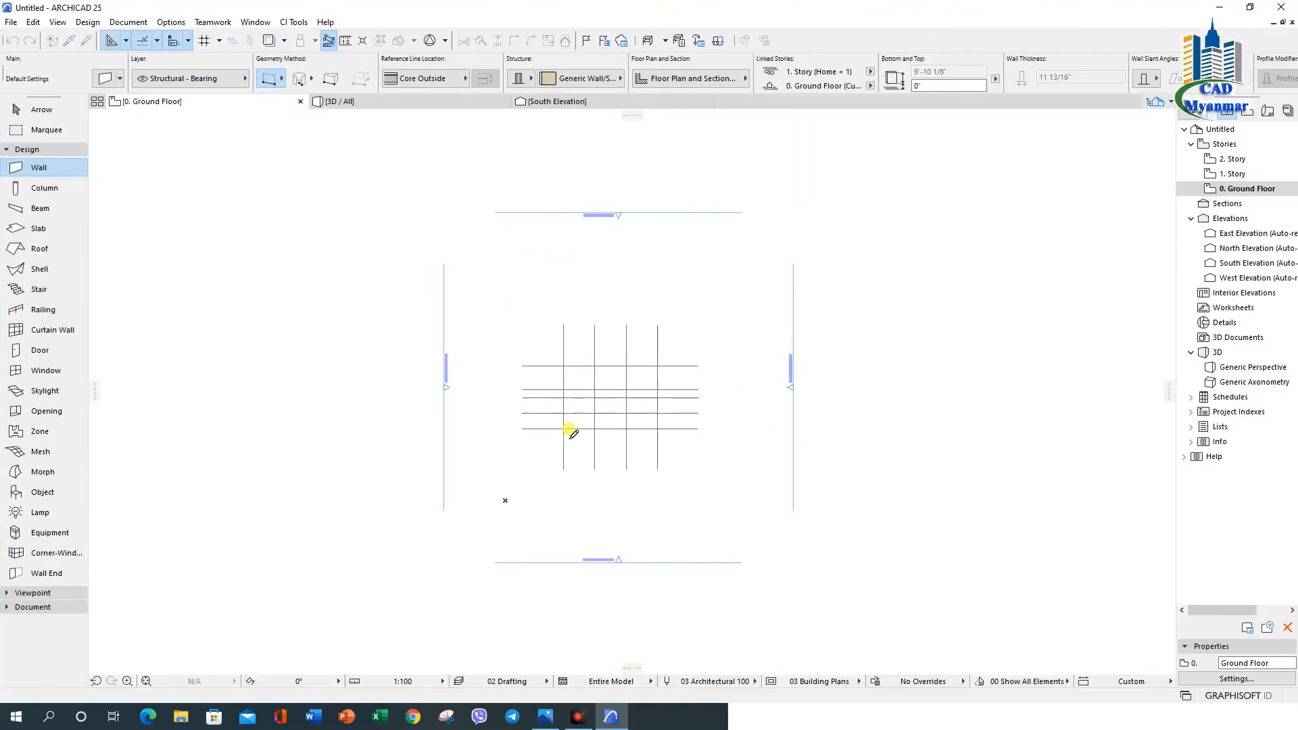
click(505, 500)
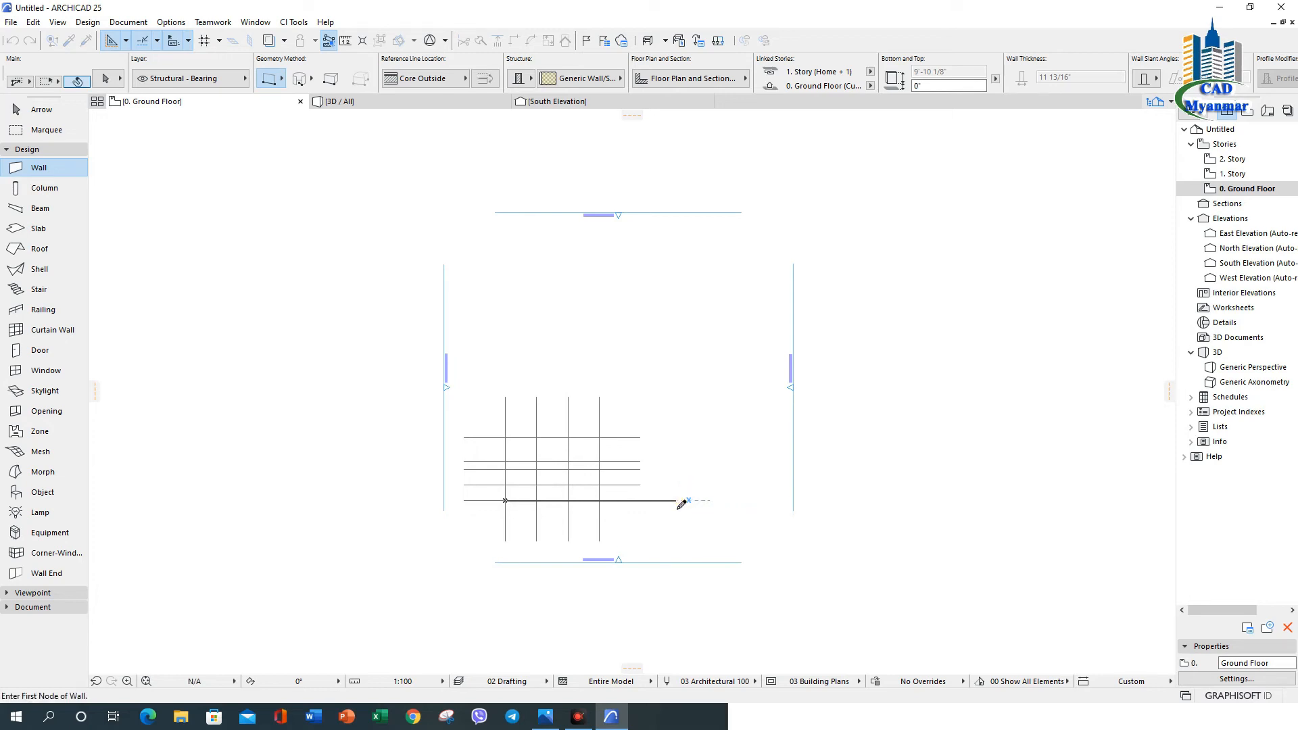
click(678, 500)
scroll(496, 505, up, 3)
scroll(553, 529, up, 4)
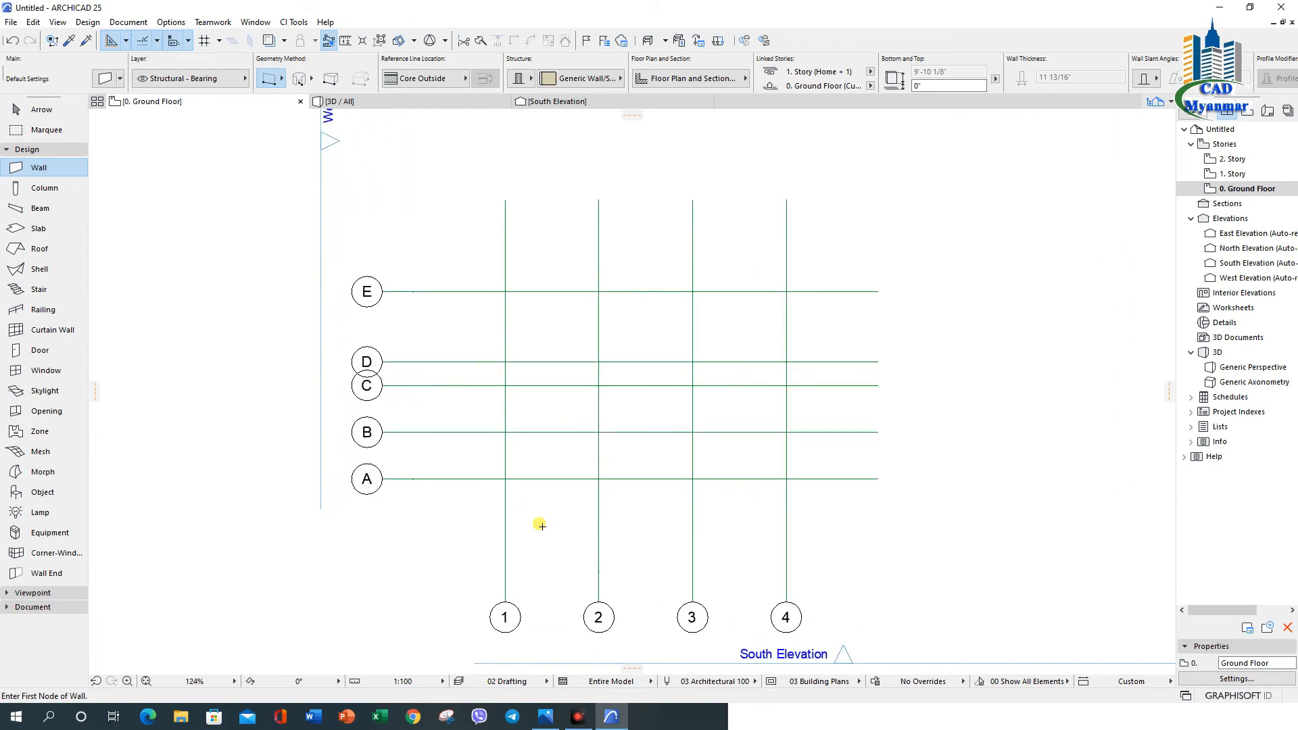
scroll(531, 419, down, 3)
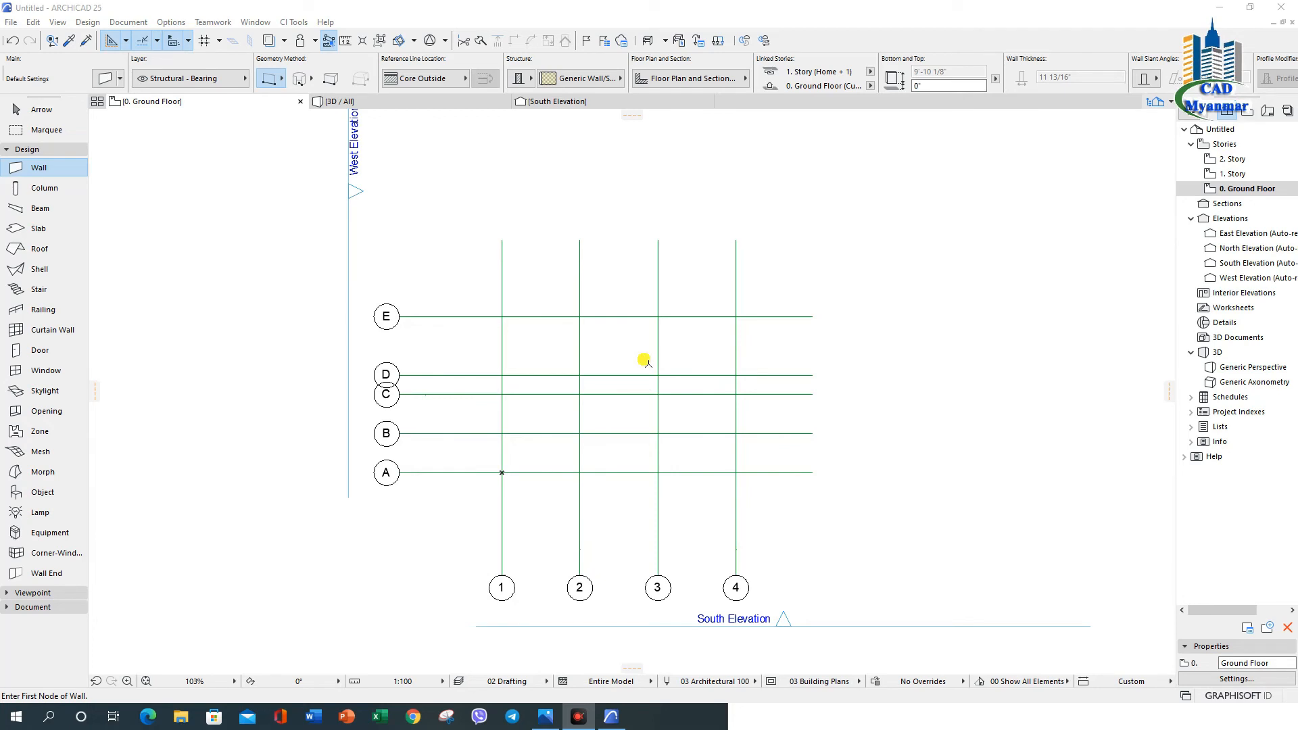
click(455, 253)
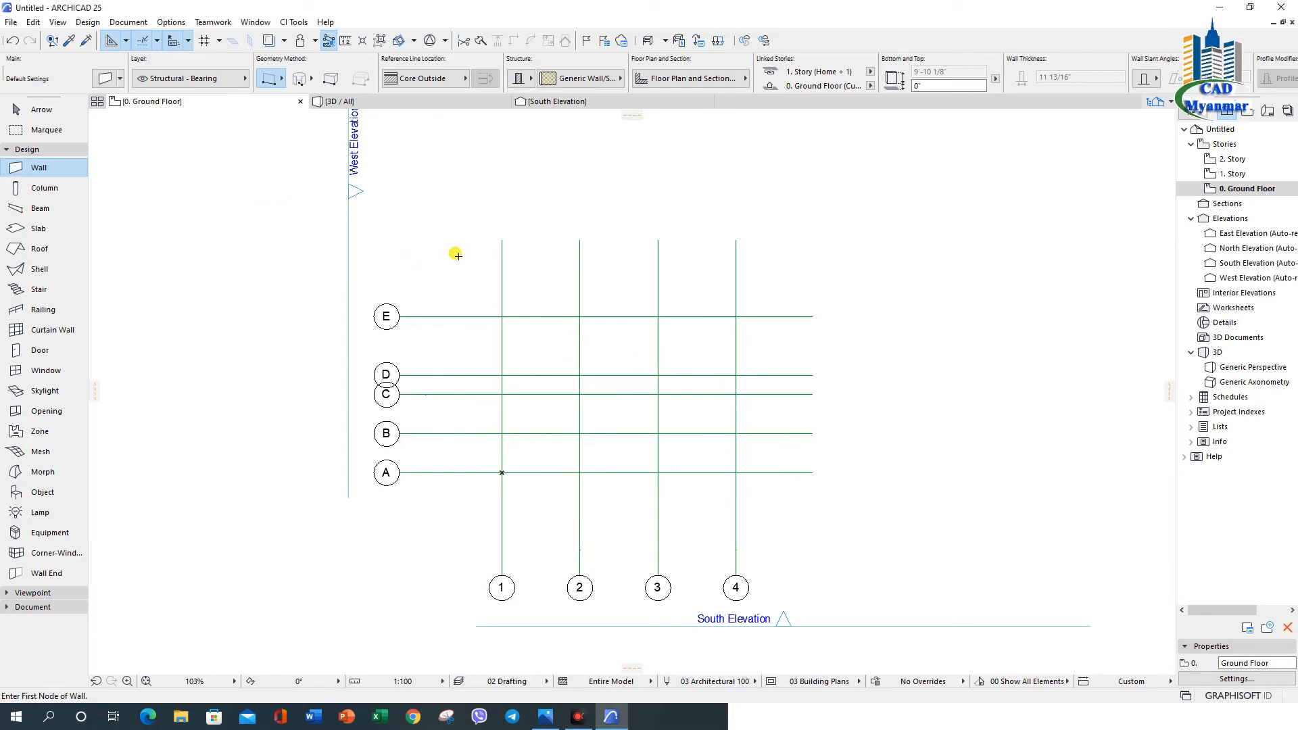
Open the story settings and name story 1 "Level 1" and story 2 "Level 2".
click(88, 23)
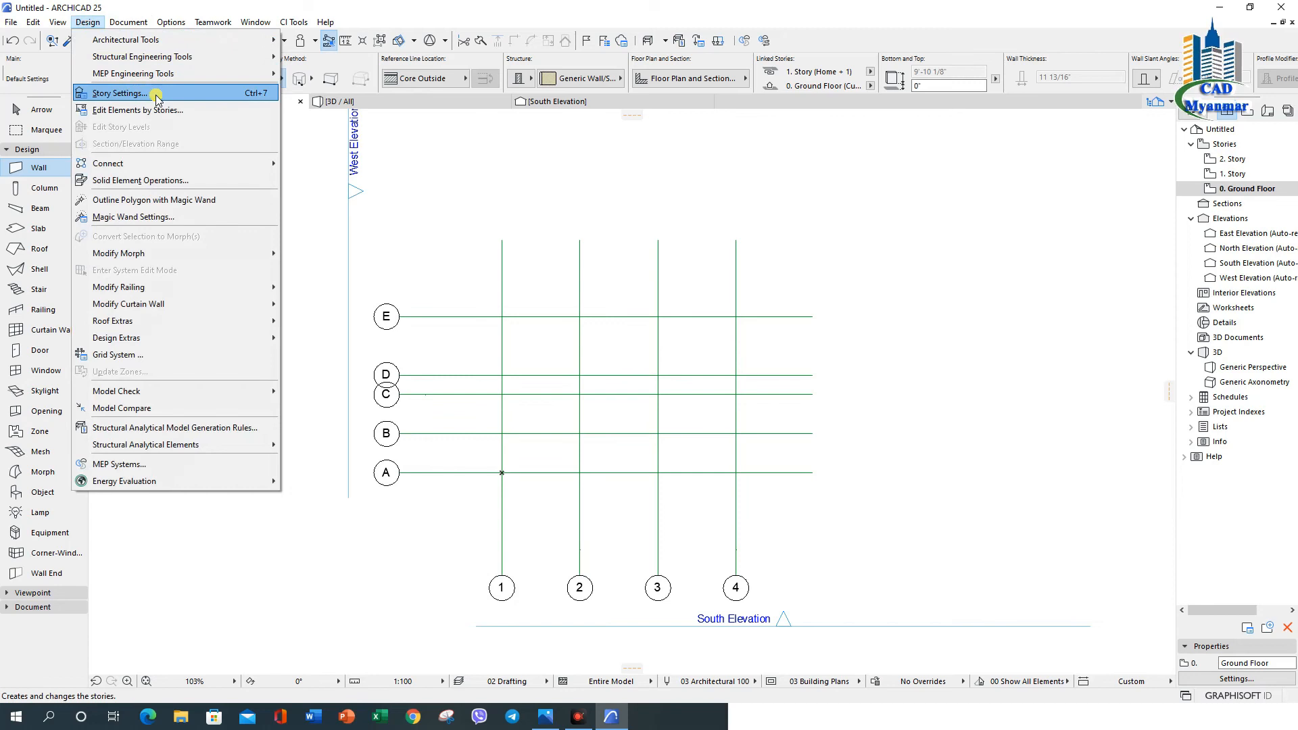
click(232, 93)
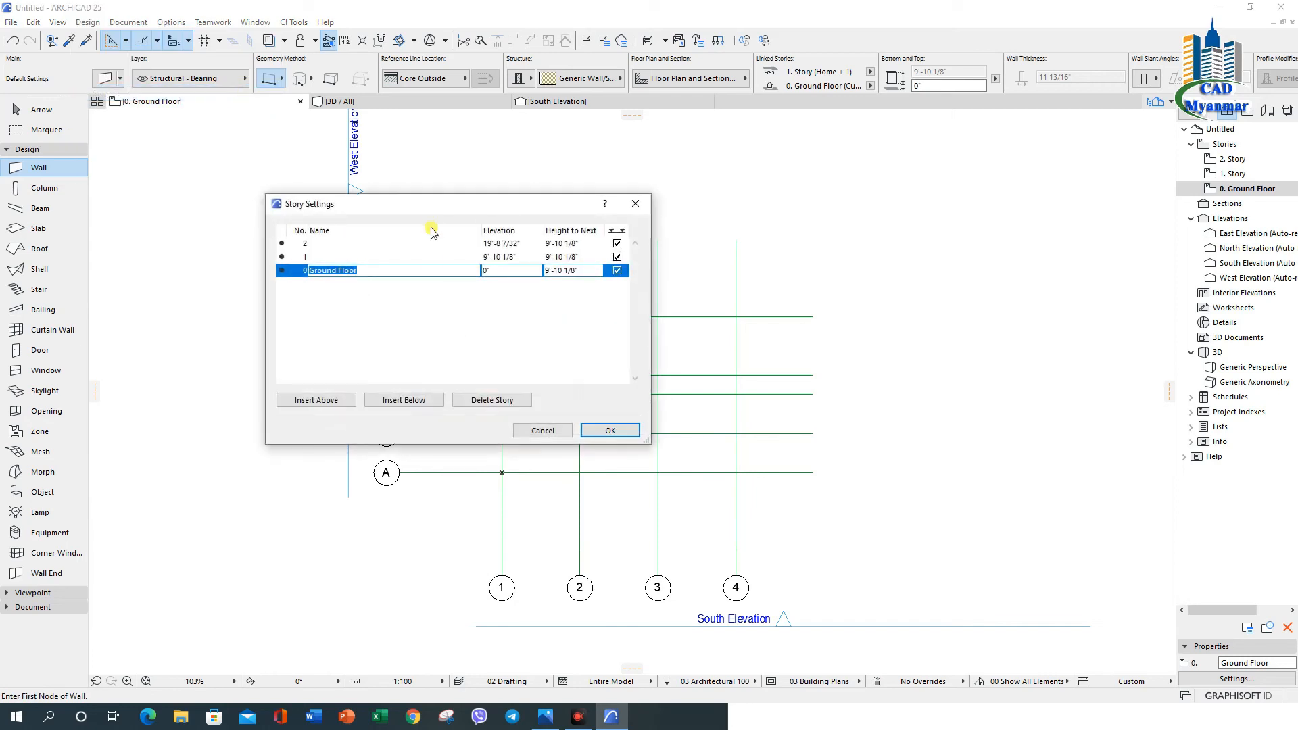
drag(440, 202, 376, 149)
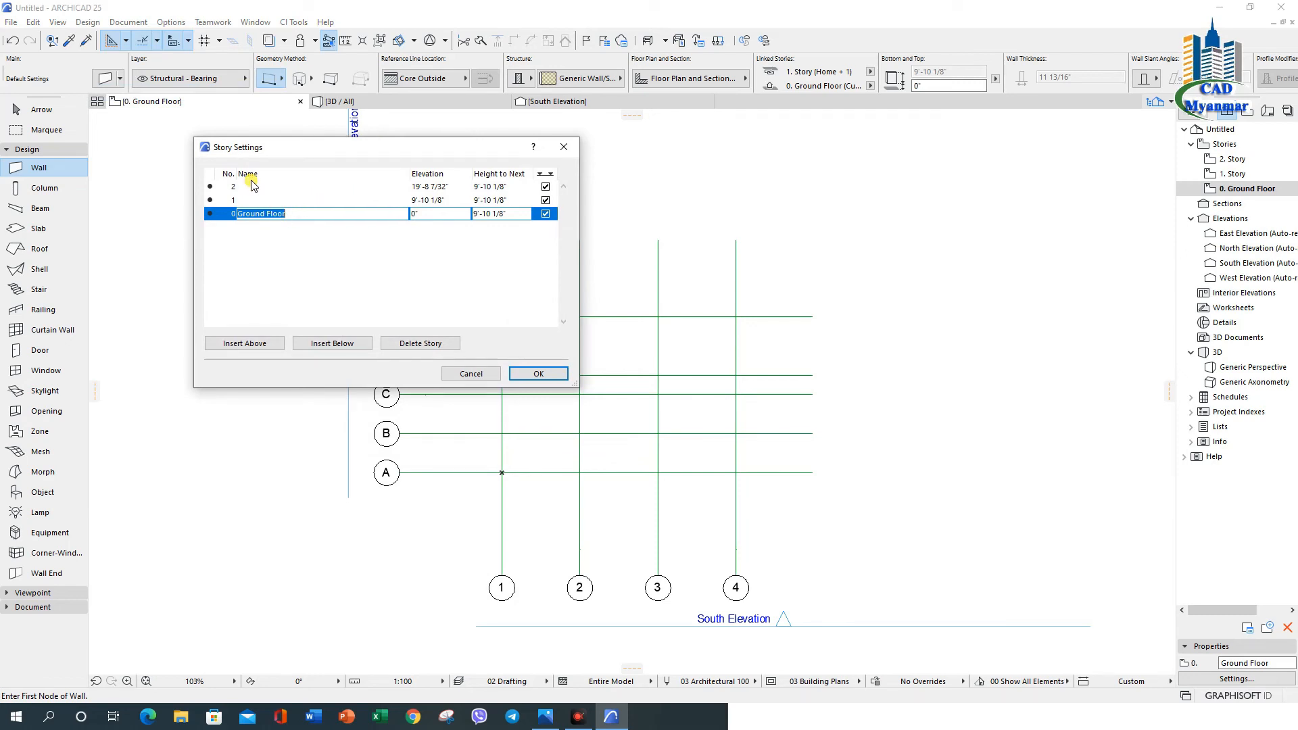
click(260, 200)
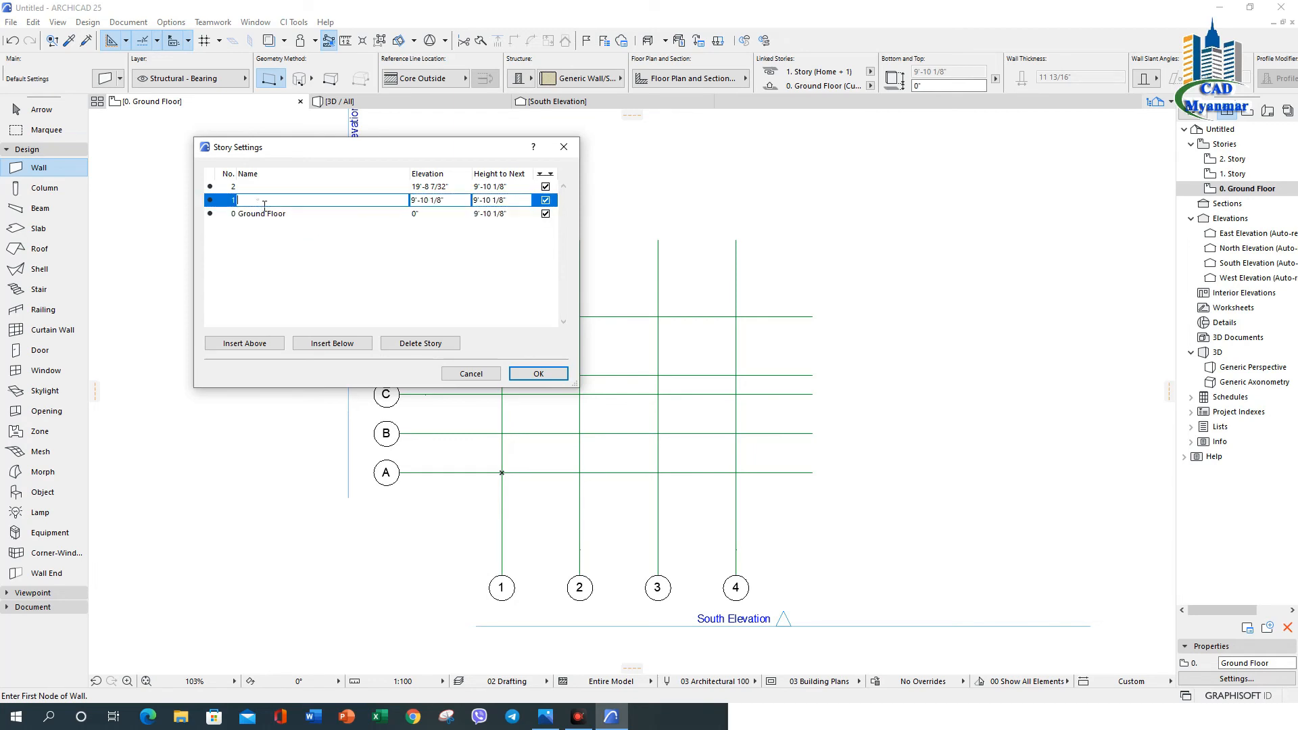
text(Level 1)
click(249, 187)
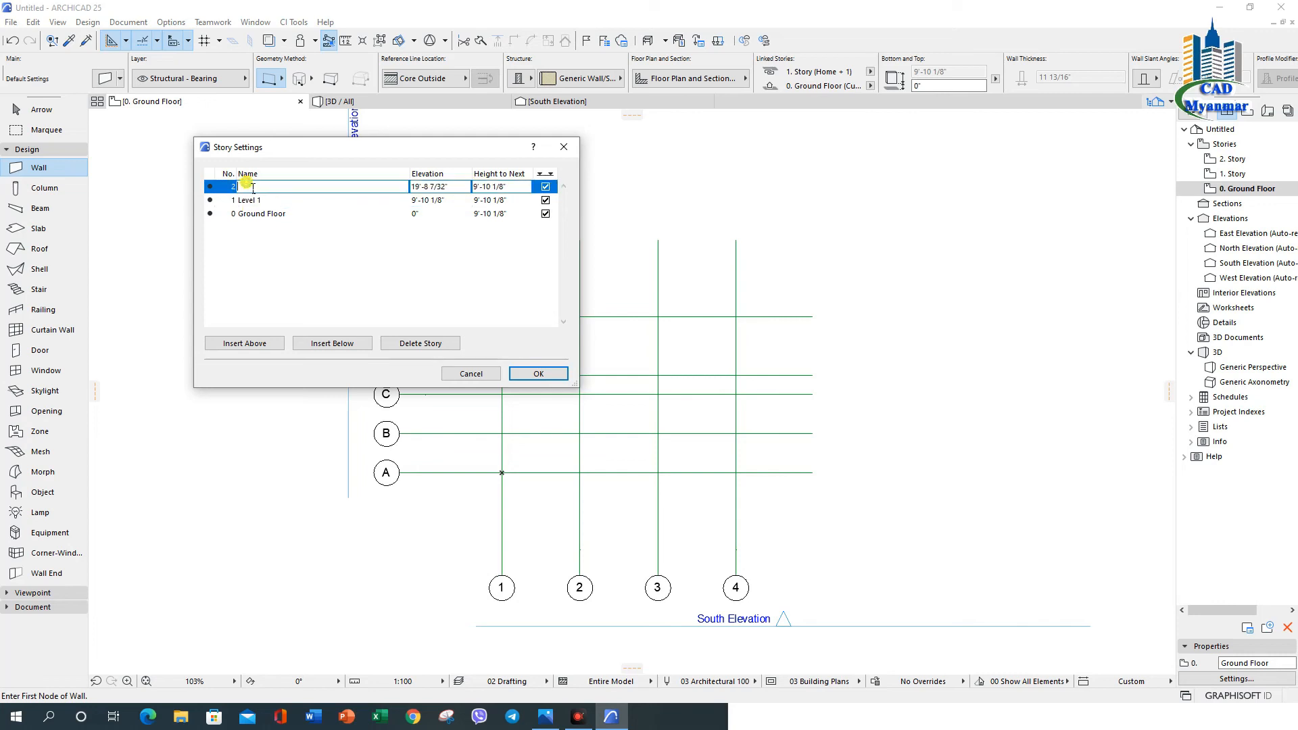
text(Level 2)
Set the Ground Floor's height to the next story to 1.5 feet (1'-6").
click(283, 214)
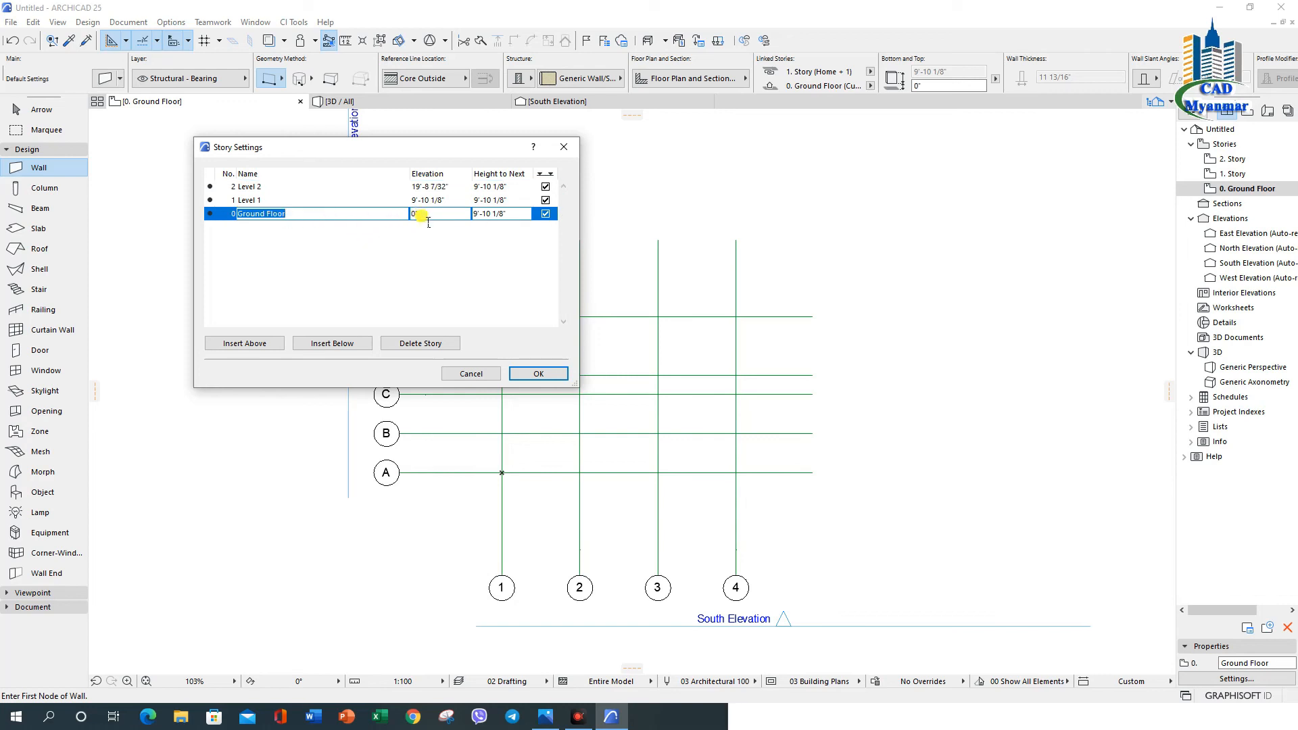
click(511, 215)
key(BackSpace)
key(BackSpace)
key(BackSpace)
key(BackSpace)
key(BackSpace)
key(BackSpace)
key(BackSpace)
key(BackSpace)
key(BackSpace)
key(BackSpace)
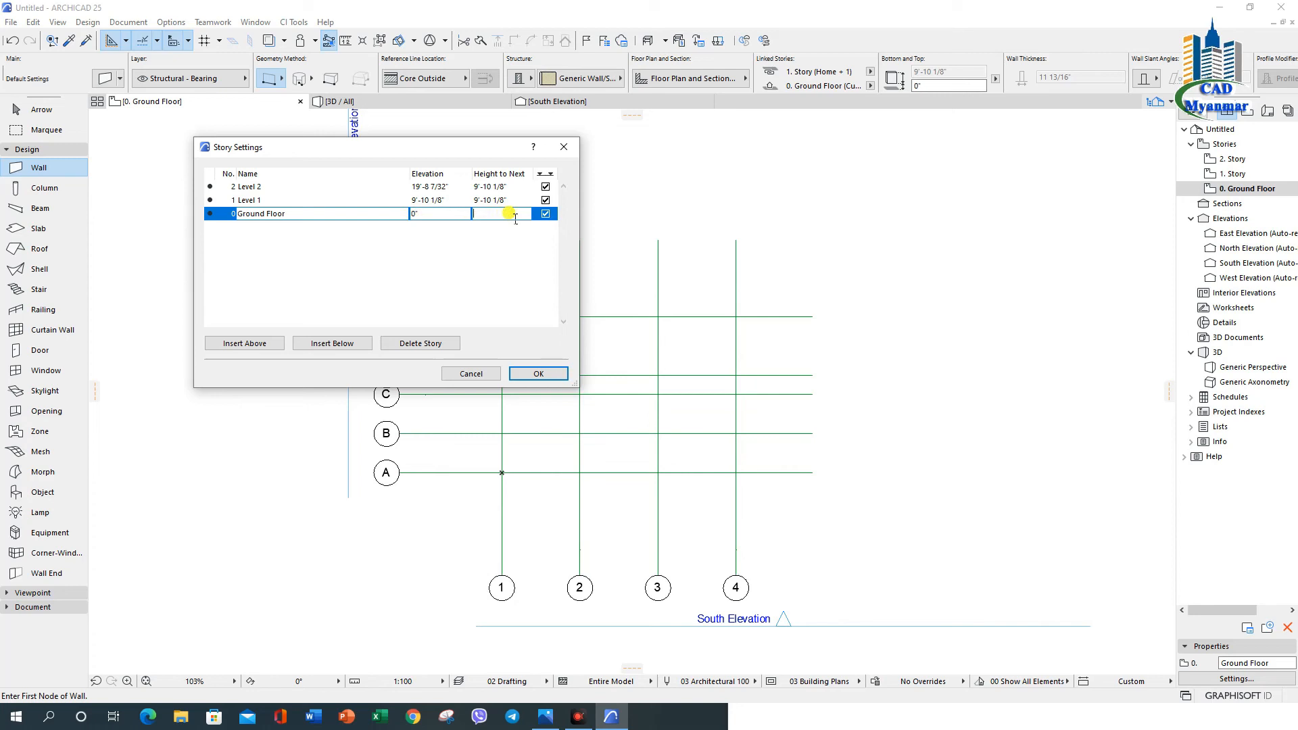
text(1)
text(.5)
Set the height to next of Level 1 and Level 2 to 10' each and apply the story settings.
click(499, 200)
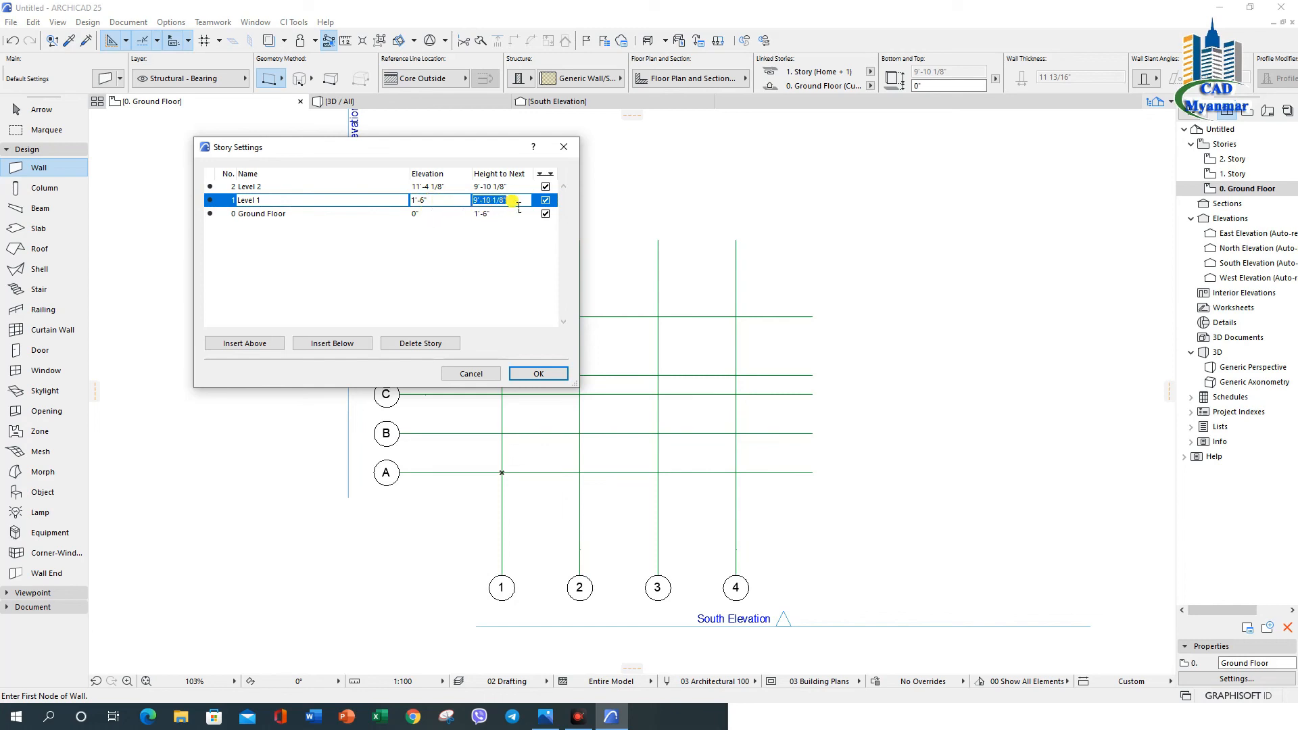
text(10)
click(499, 188)
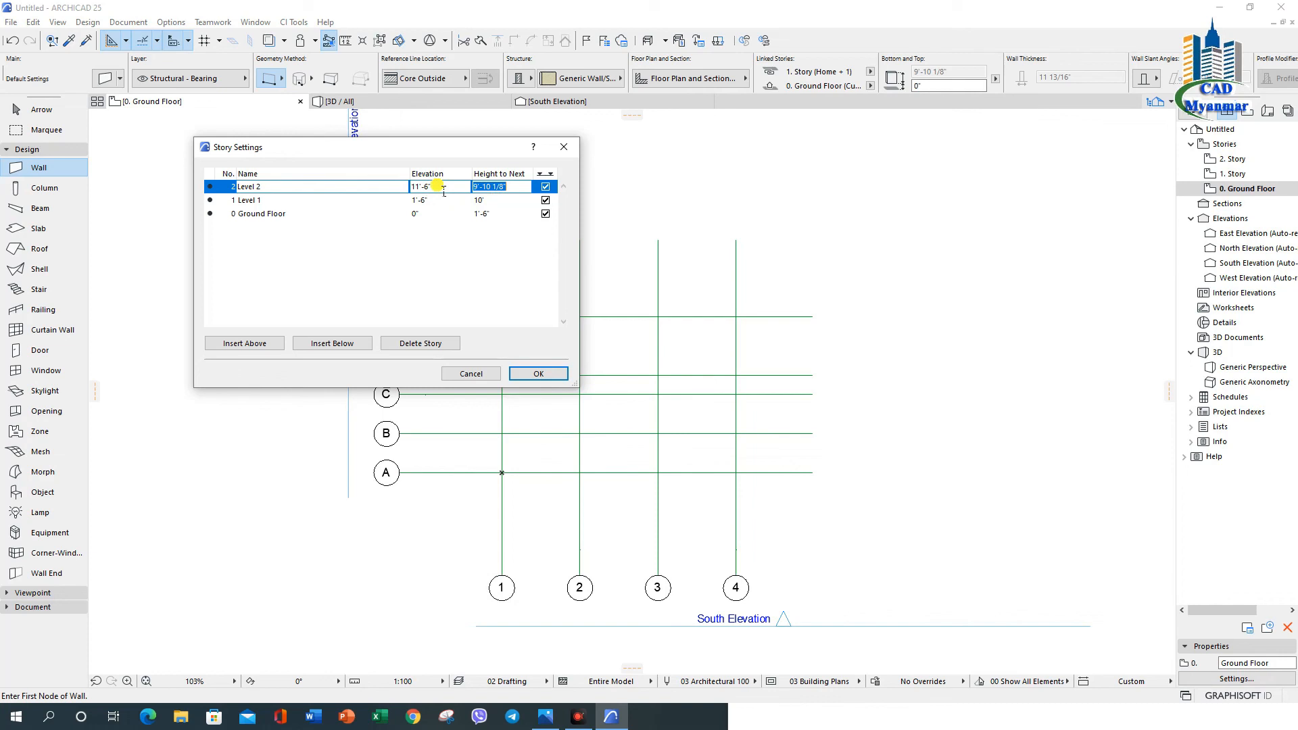
click(515, 192)
text(10)
click(537, 373)
click(539, 374)
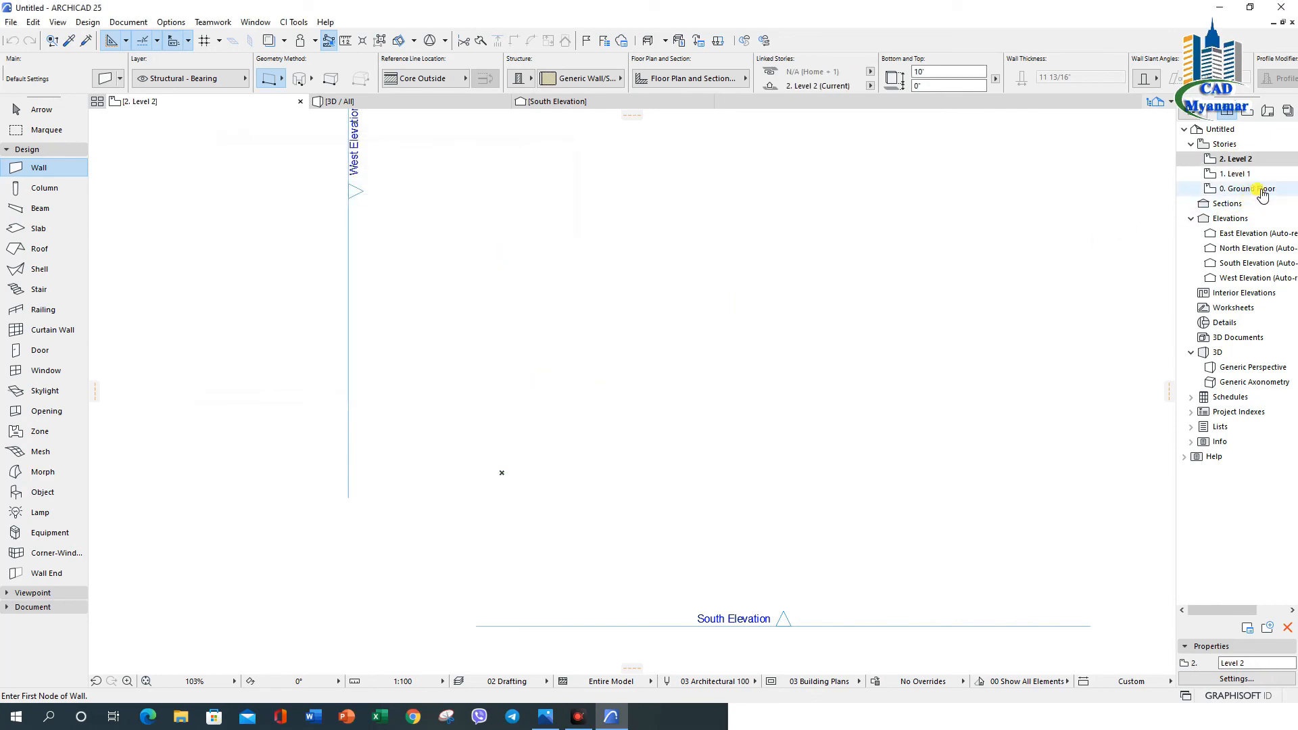
Switch from the Level 2 story back to the Ground Floor plan.
click(1254, 161)
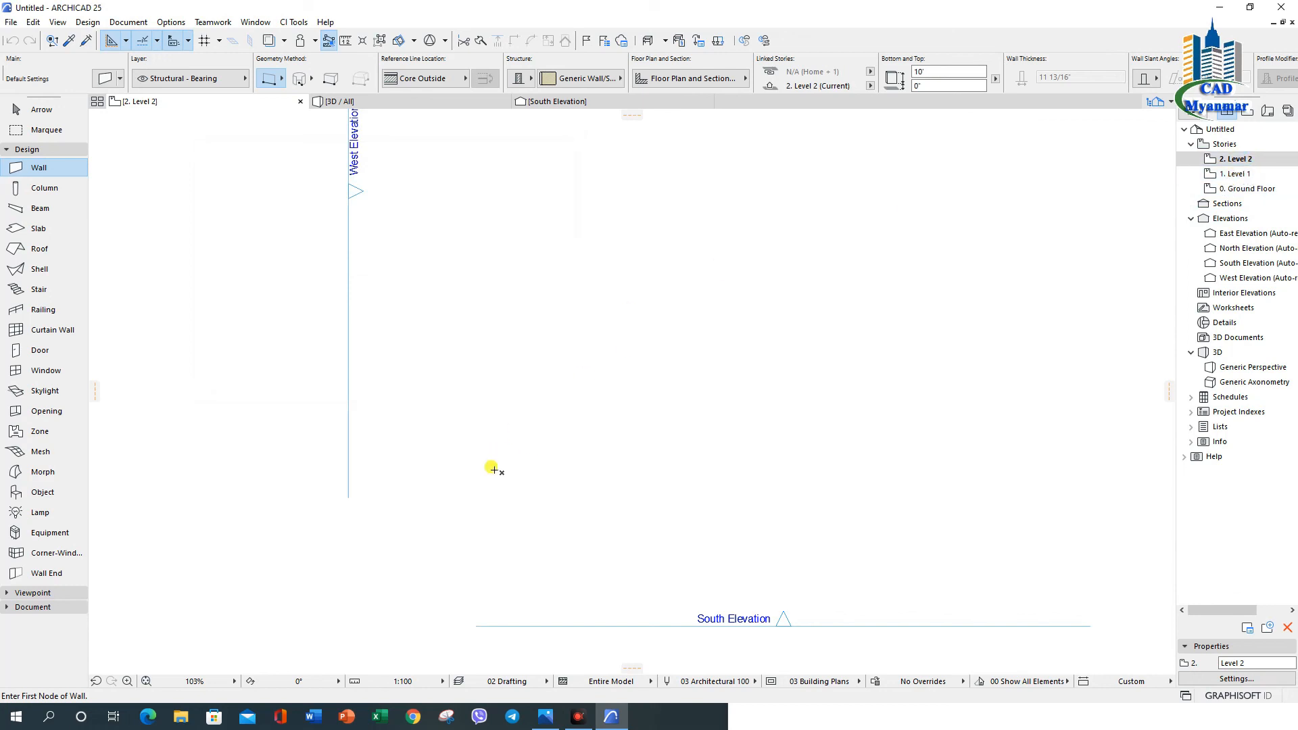
click(1252, 160)
double_click(1259, 191)
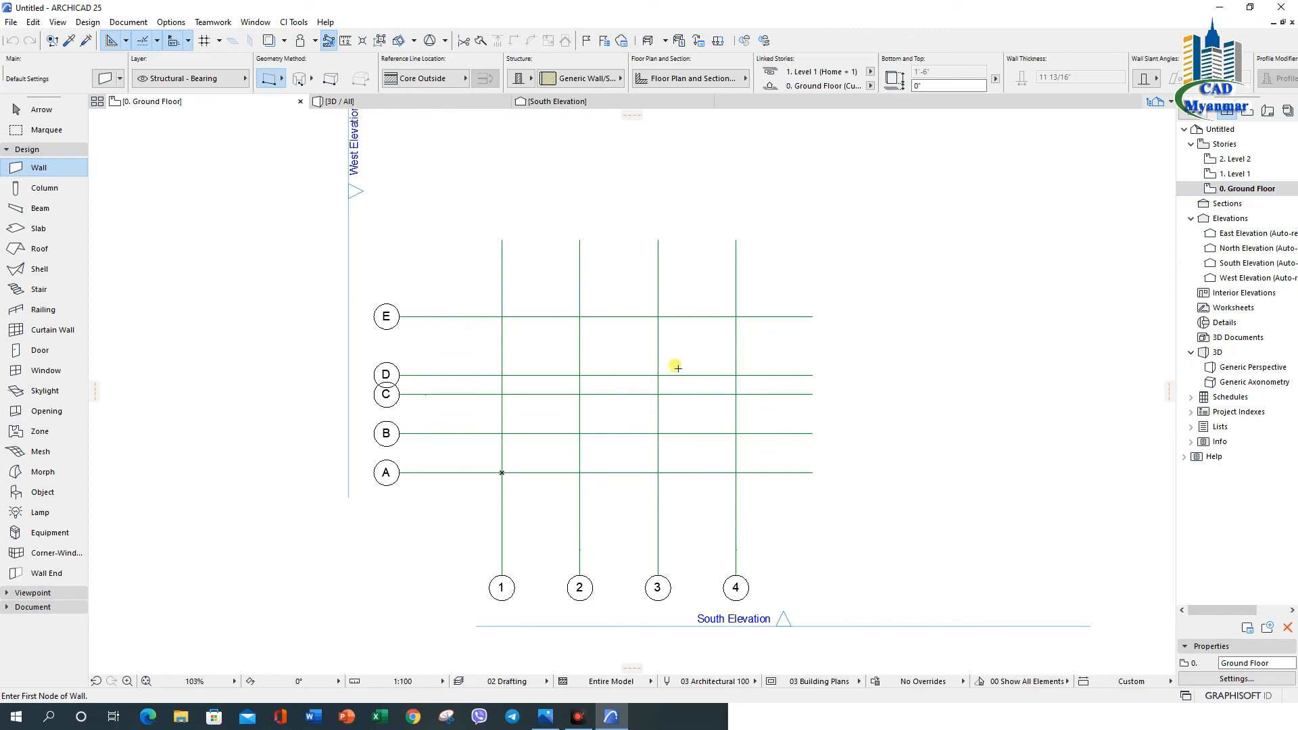
scroll(610, 446, up, 1)
scroll(438, 382, down, 1)
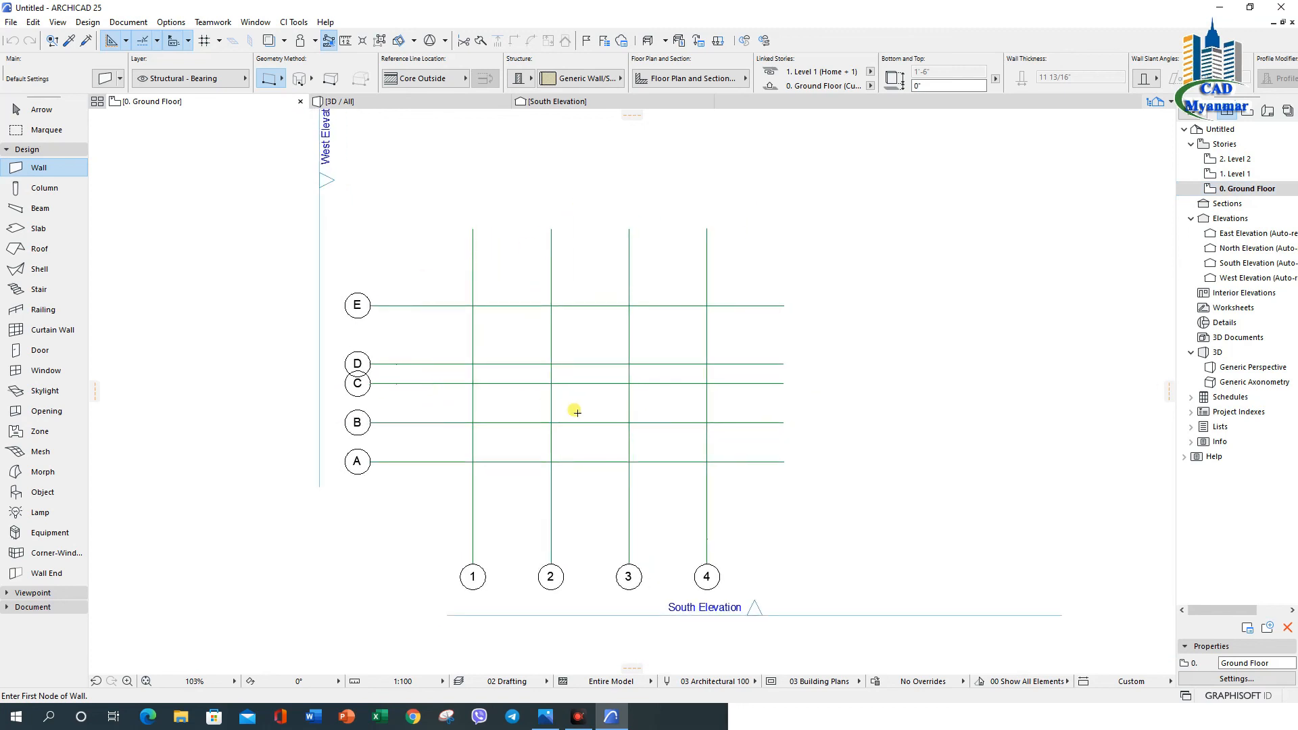
scroll(618, 417, up, 1)
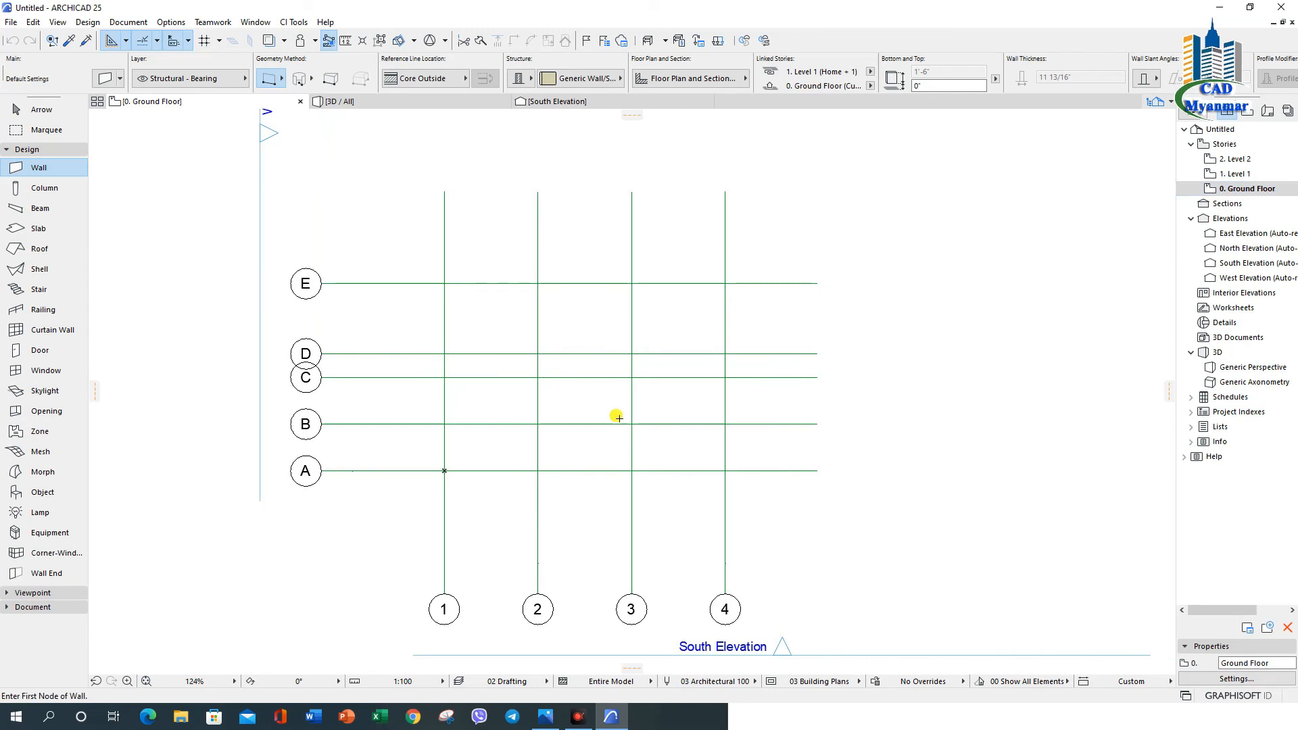
scroll(600, 324, down, 1)
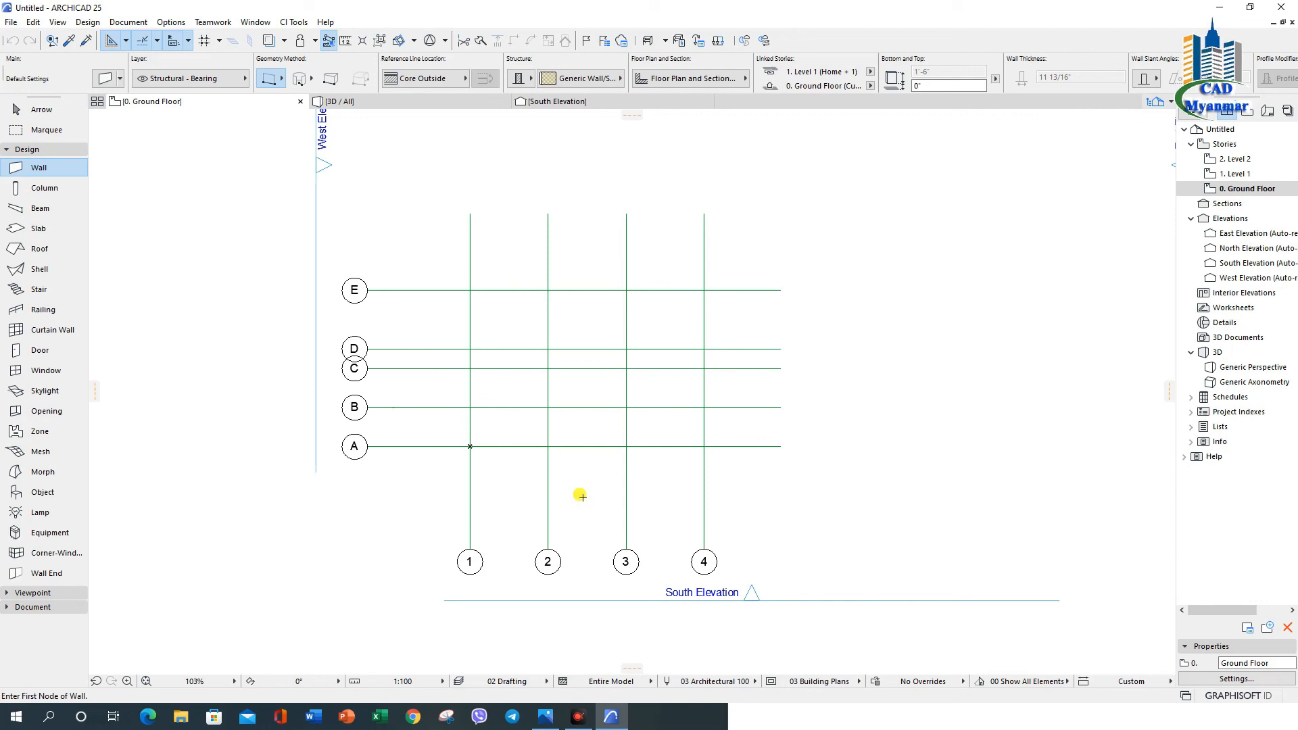
click(578, 720)
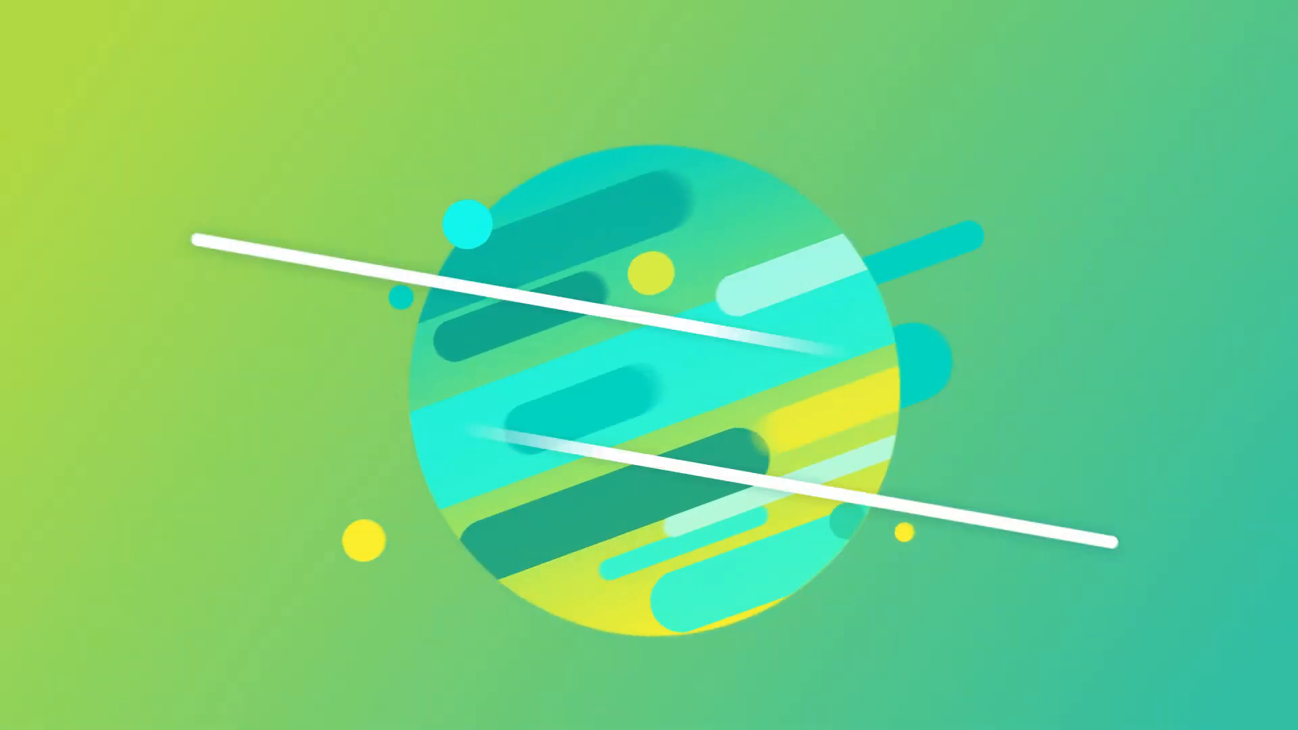